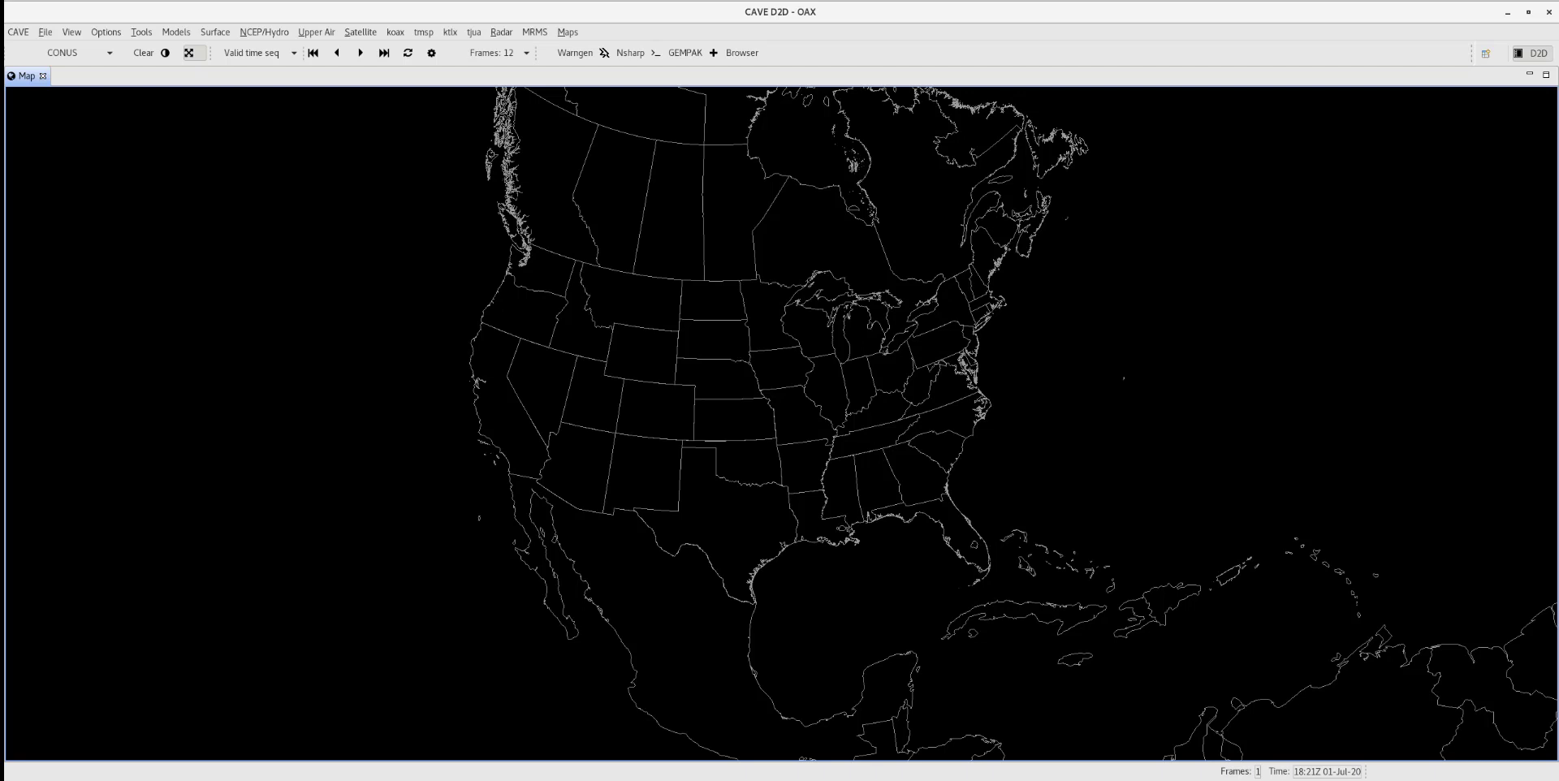
Load the NEXCOMP DHR reflectivity composite and zoom in on the storm line around KPAH
left_click(499, 37)
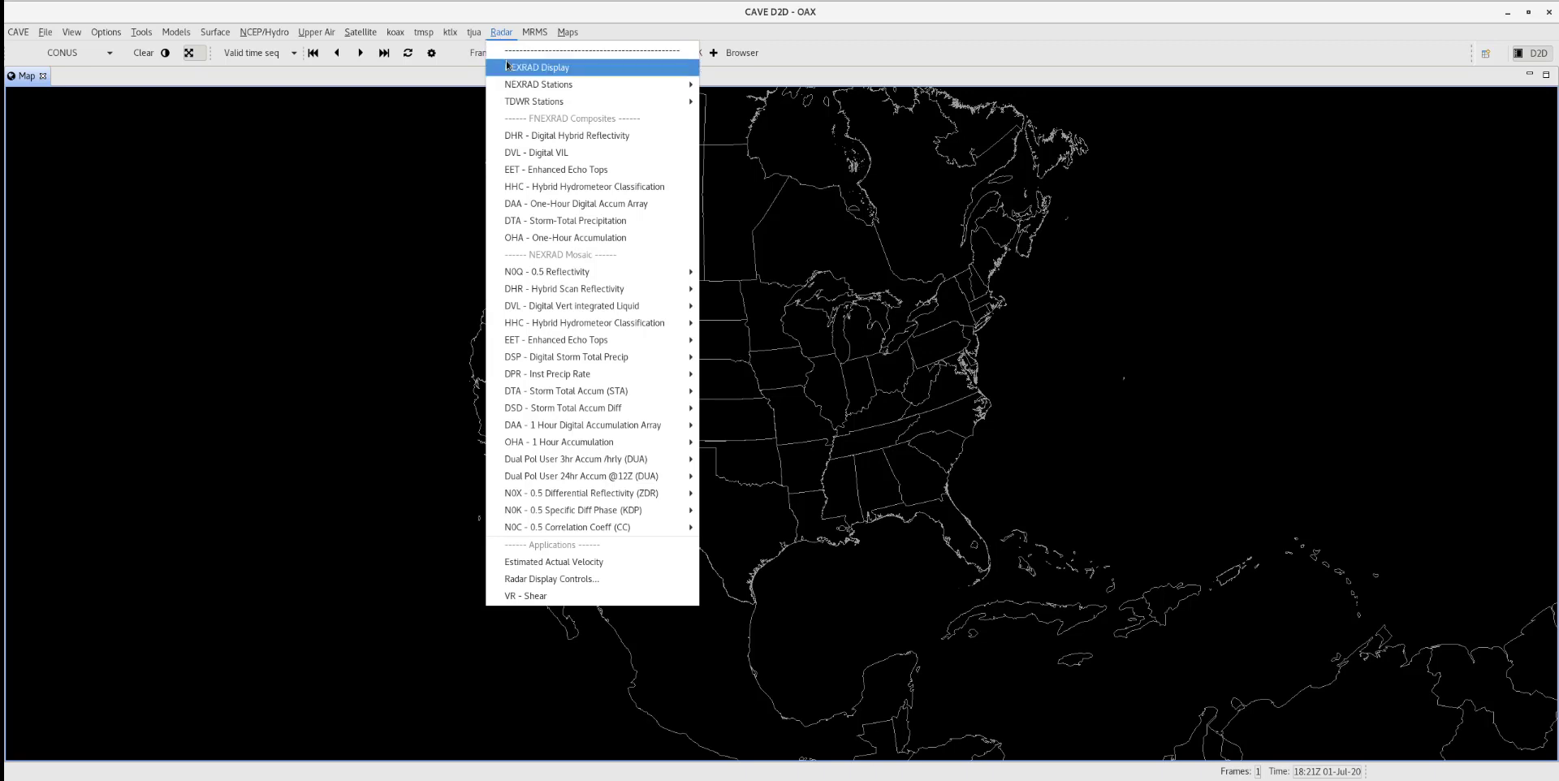
left_click(511, 69)
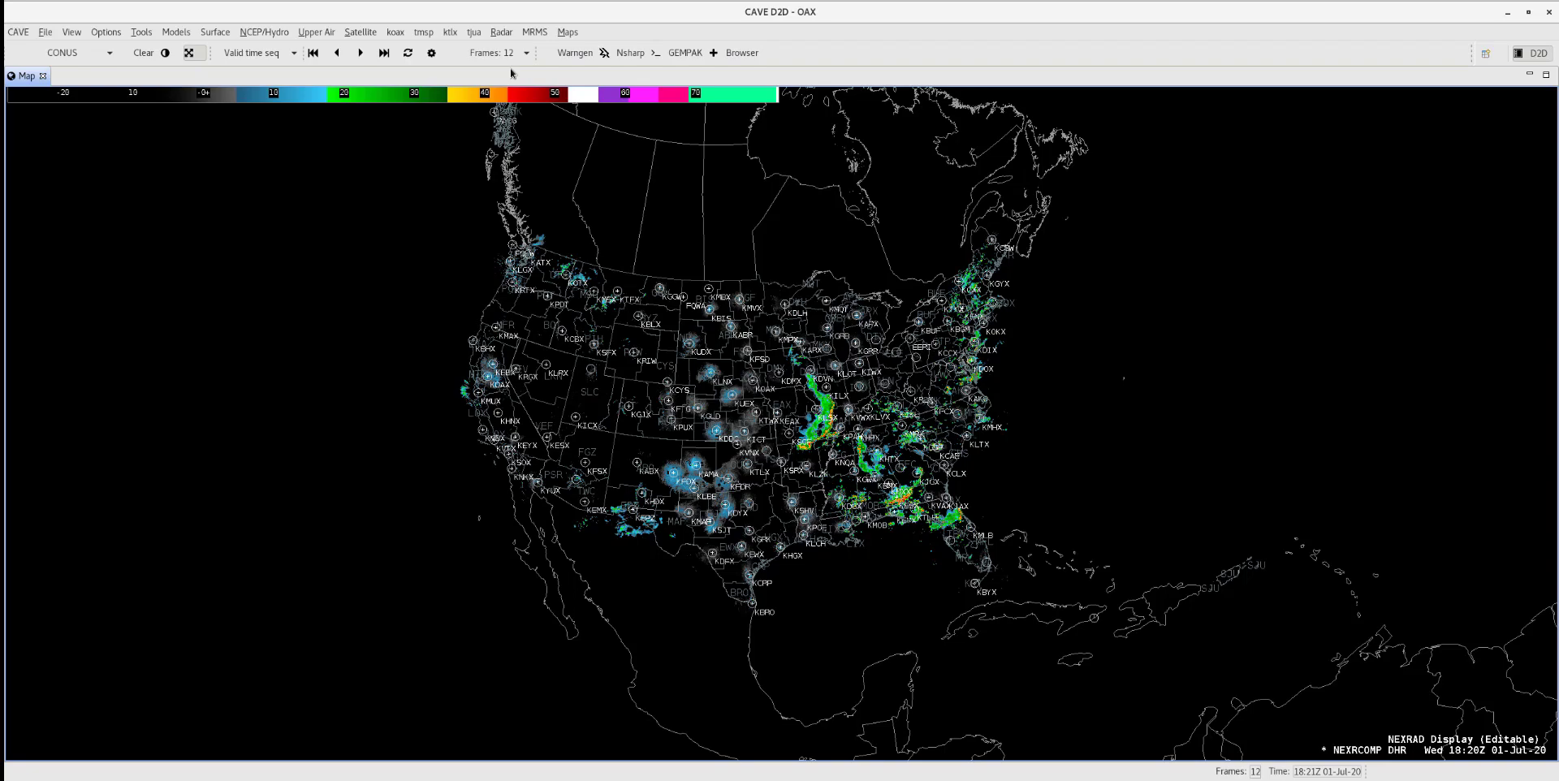
scroll(849, 439, "up", 3)
scroll(838, 432, "up", 3)
scroll(839, 432, "up", 1)
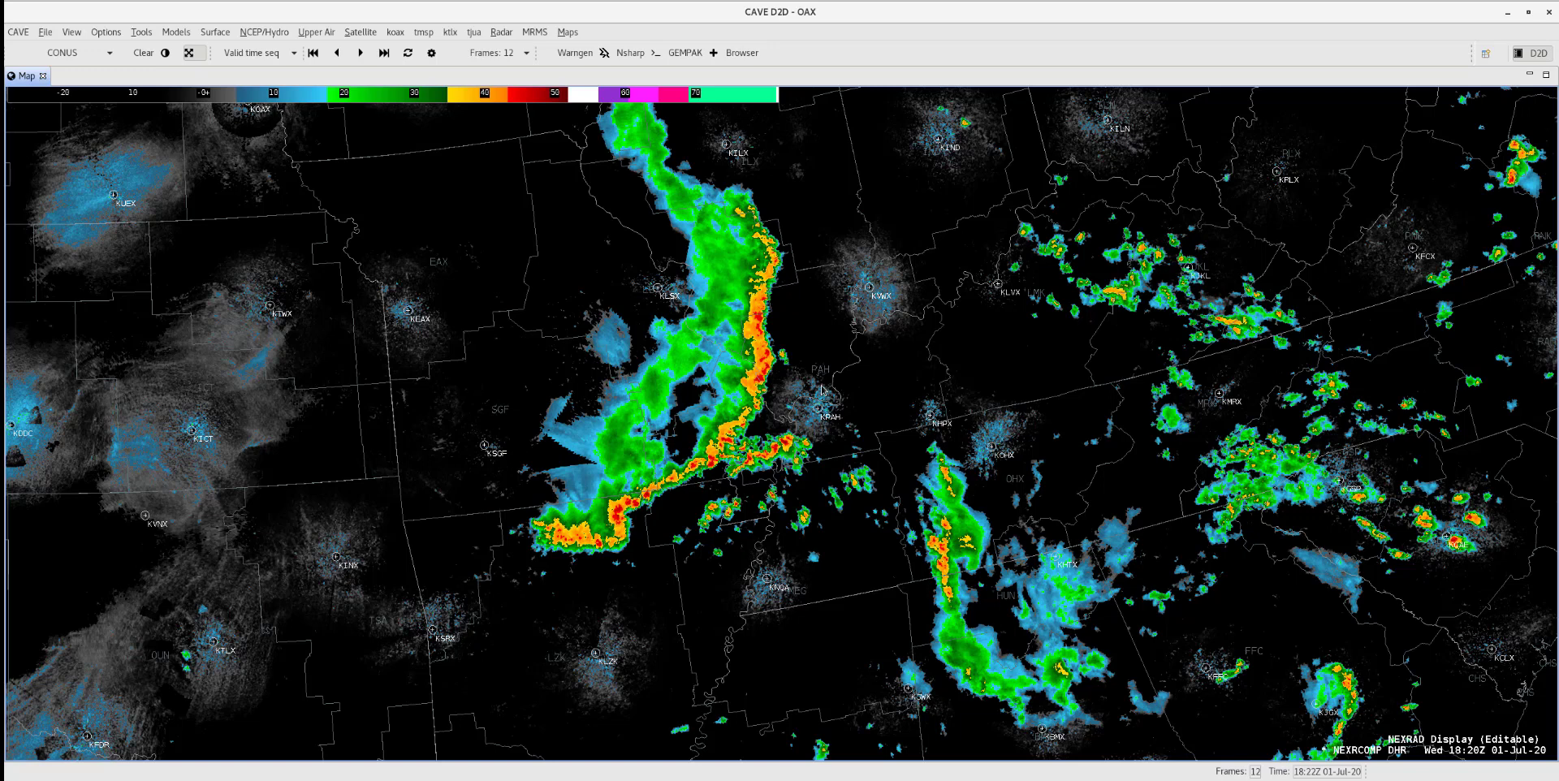
Change the localization site from OAX to PAH in Preferences and apply it
left_click(19, 33)
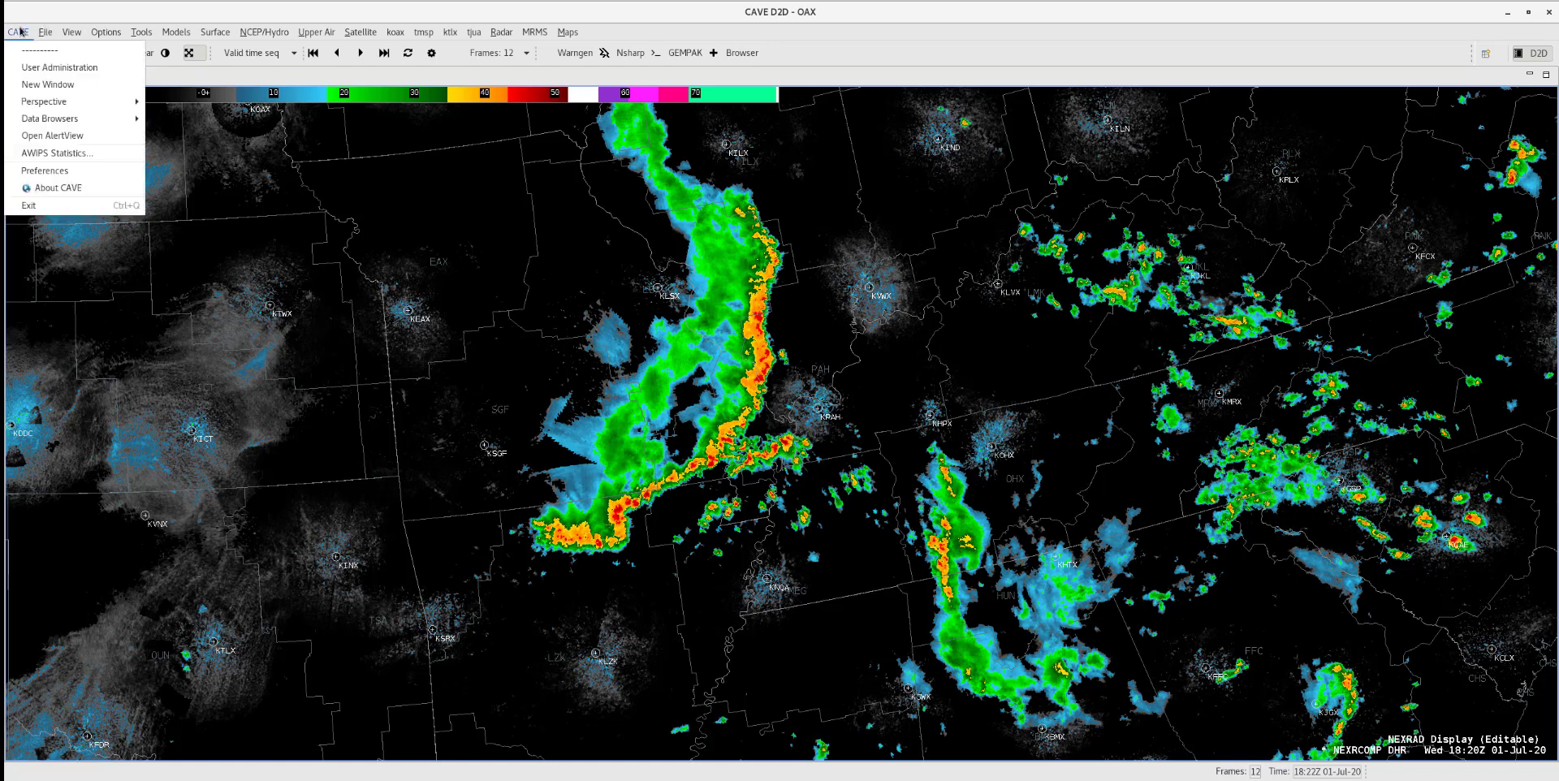
left_click(53, 177)
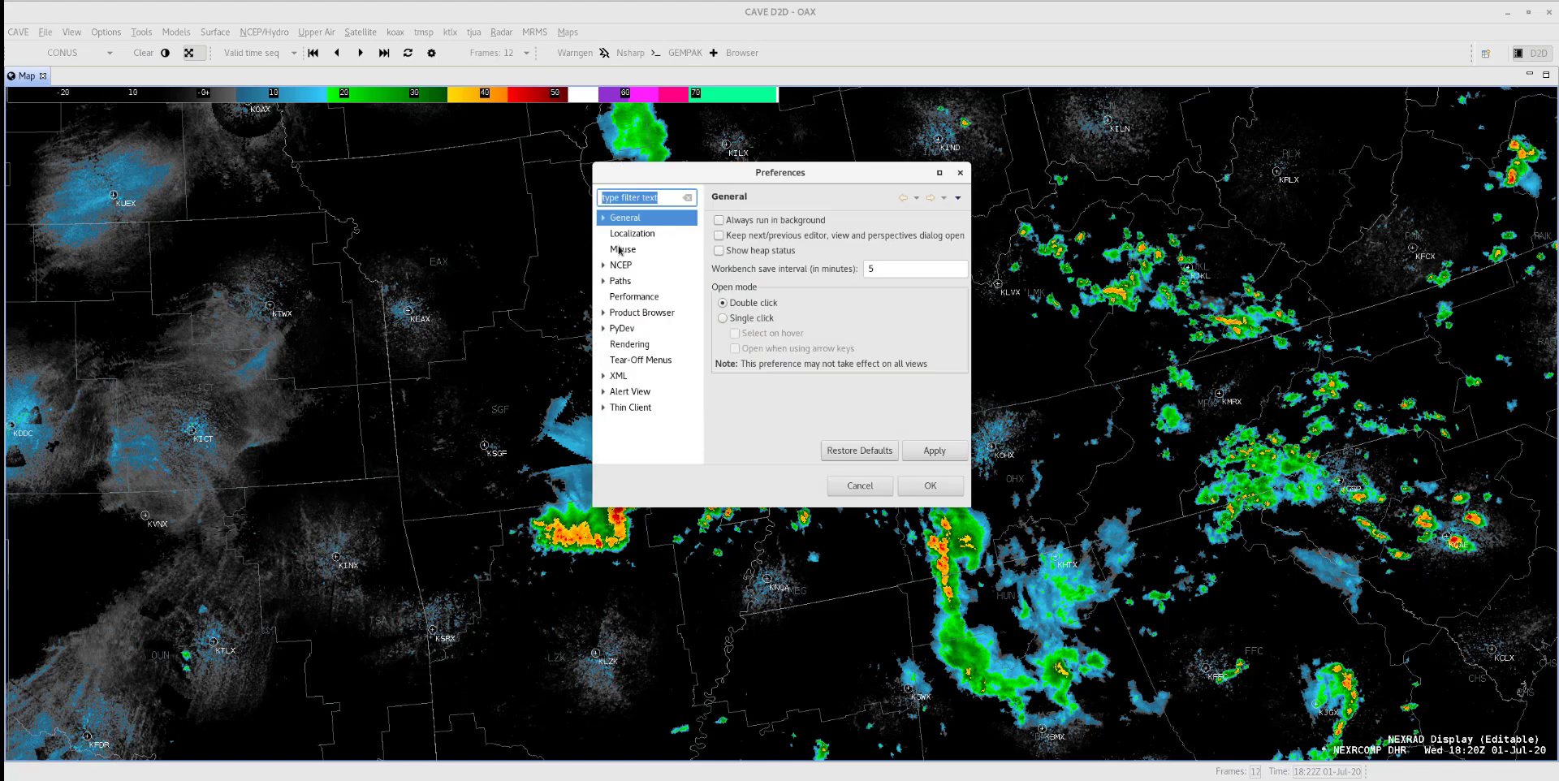
left_click(631, 234)
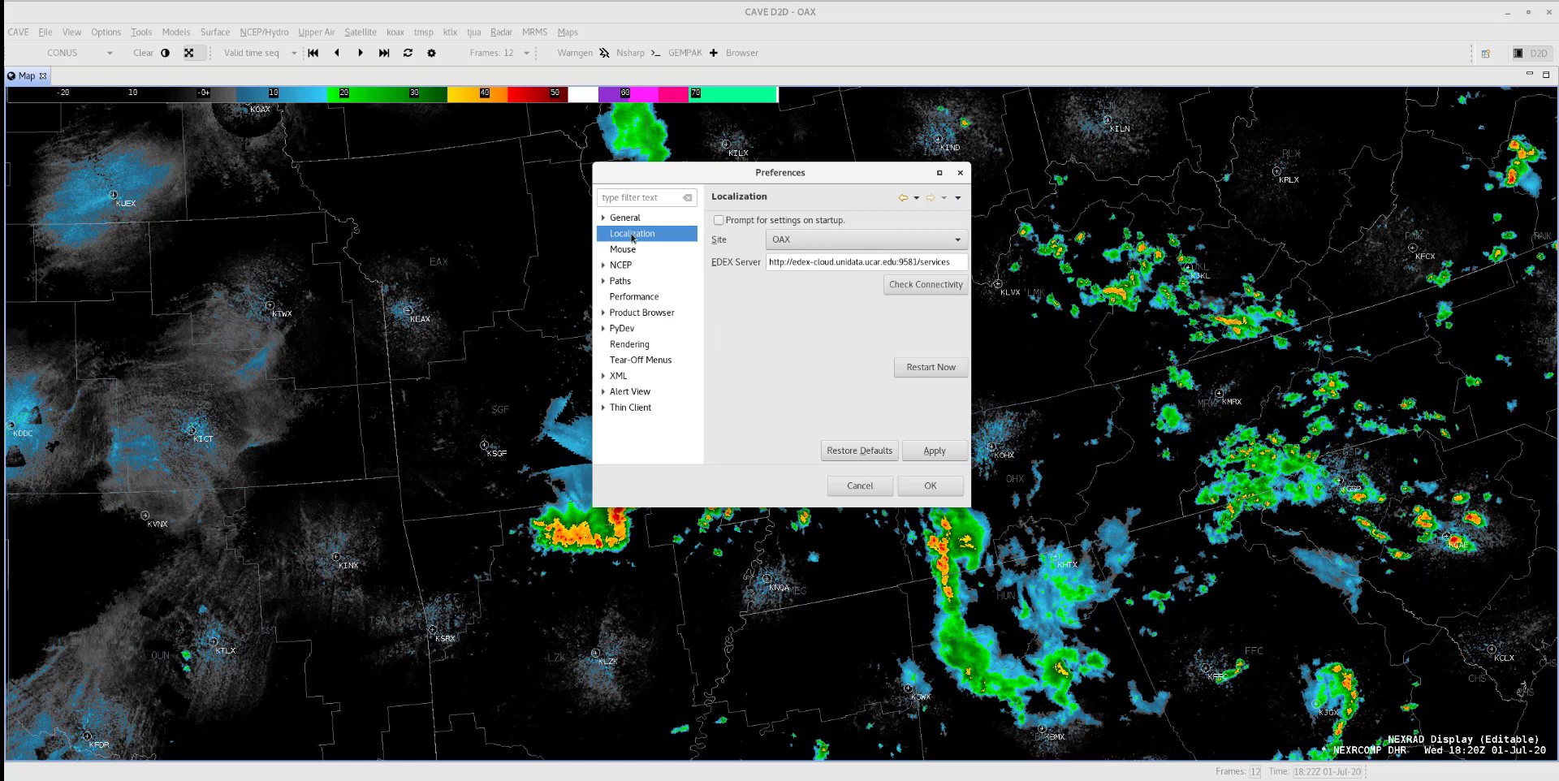
left_click(797, 242)
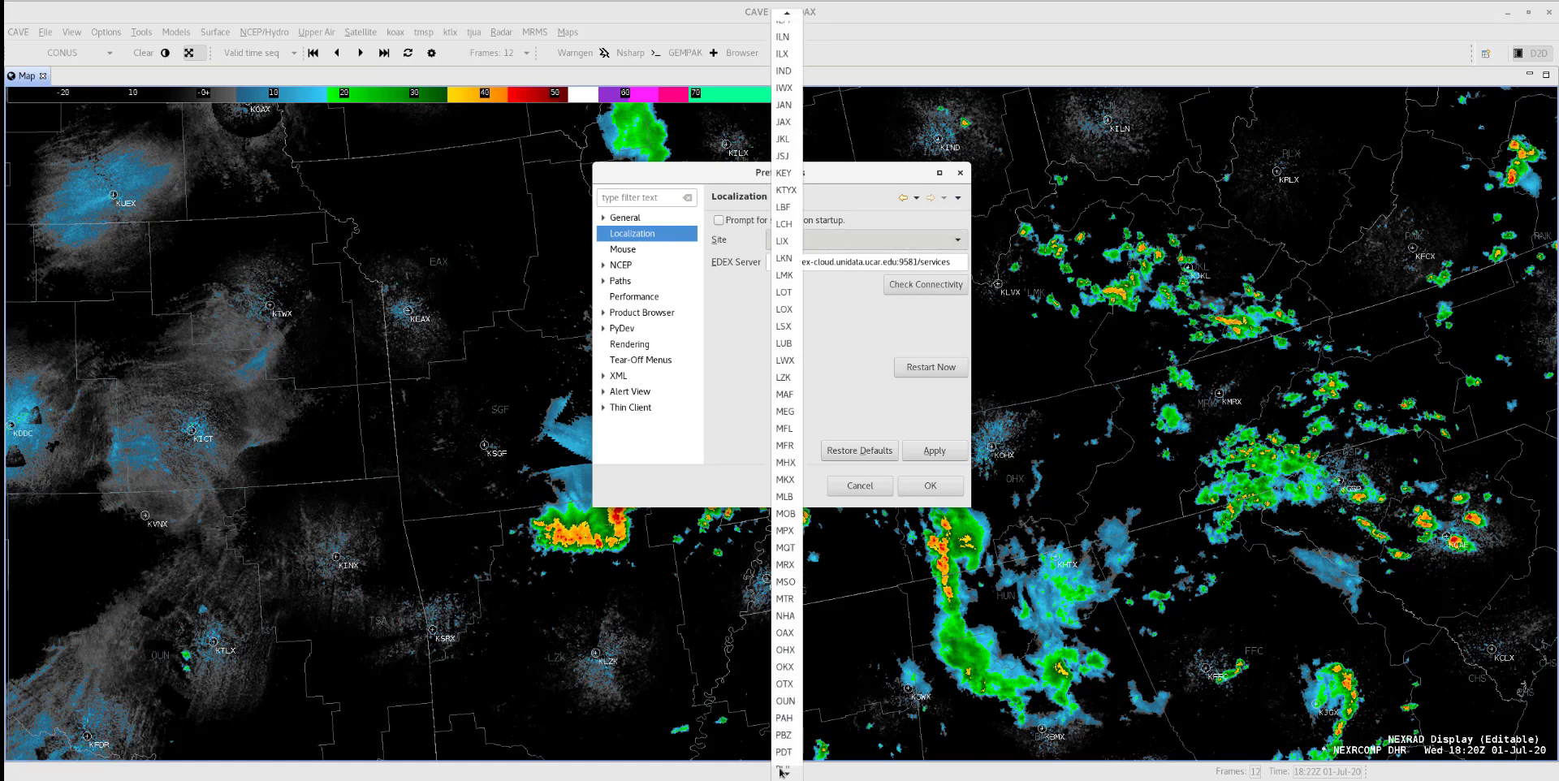
left_click(792, 633)
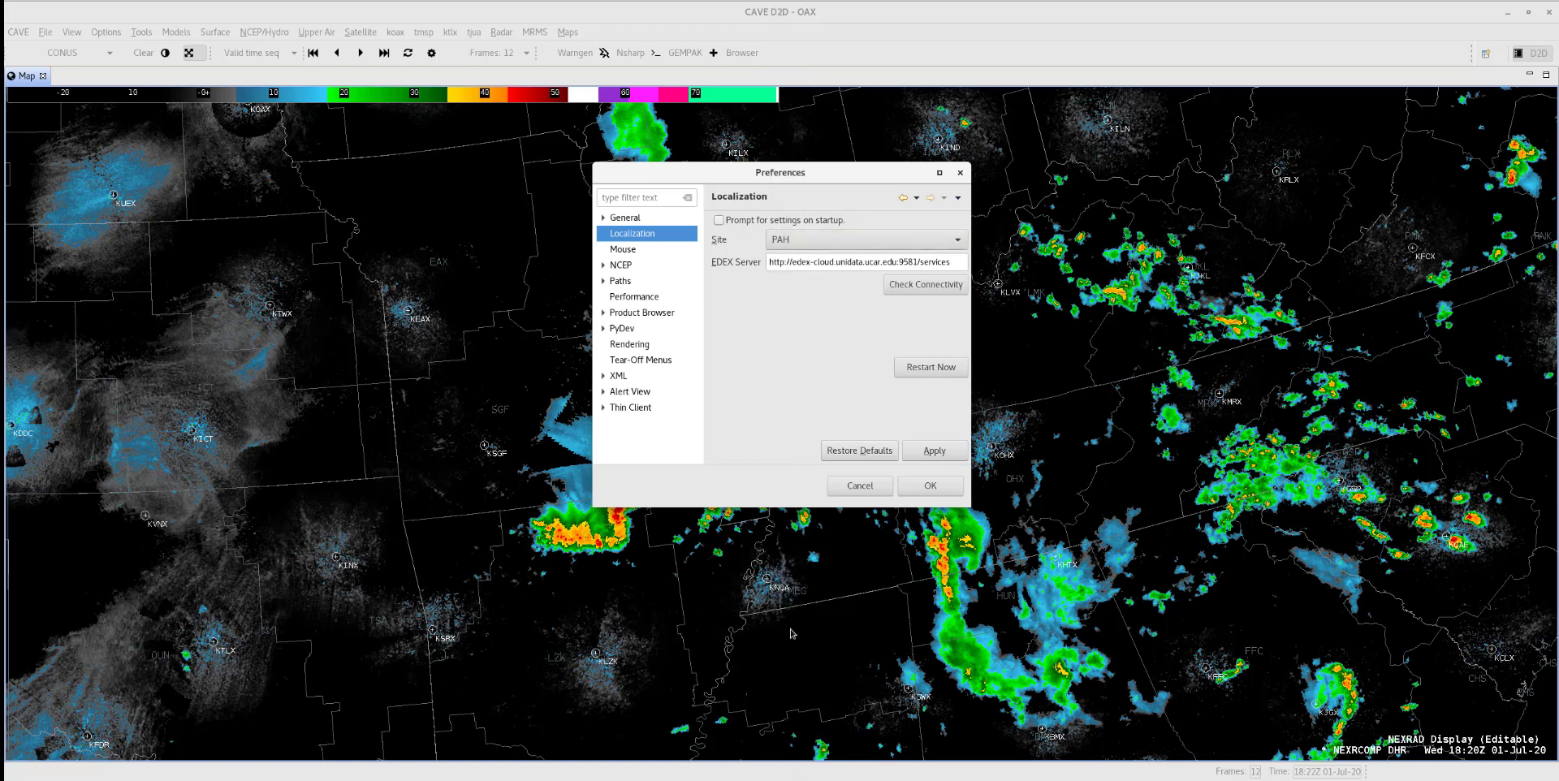
left_click(944, 454)
Acknowledge the localization notice, close Preferences, and exit CAVE for the restart
left_click(849, 368)
left_click(931, 485)
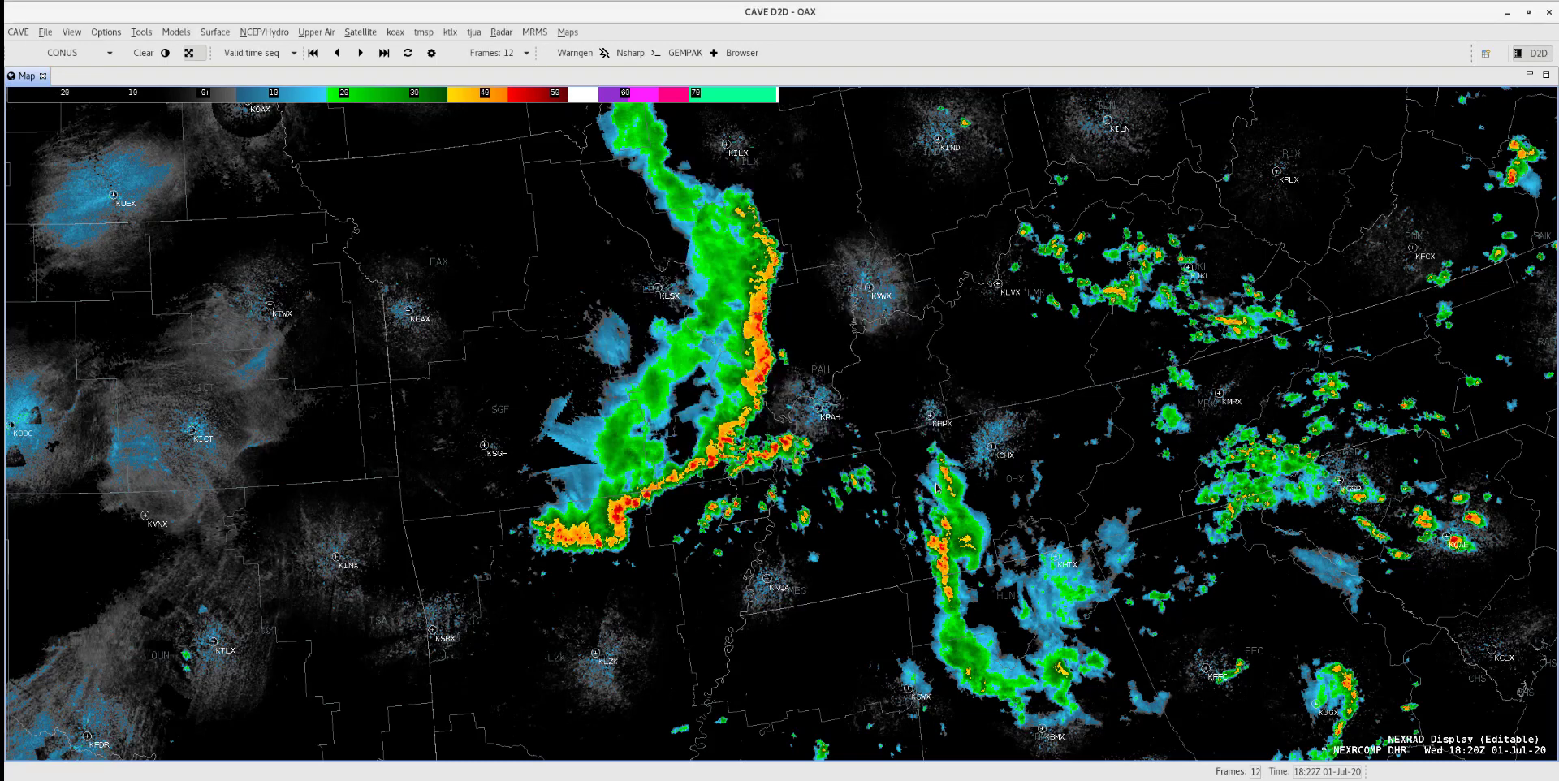
left_click(1546, 12)
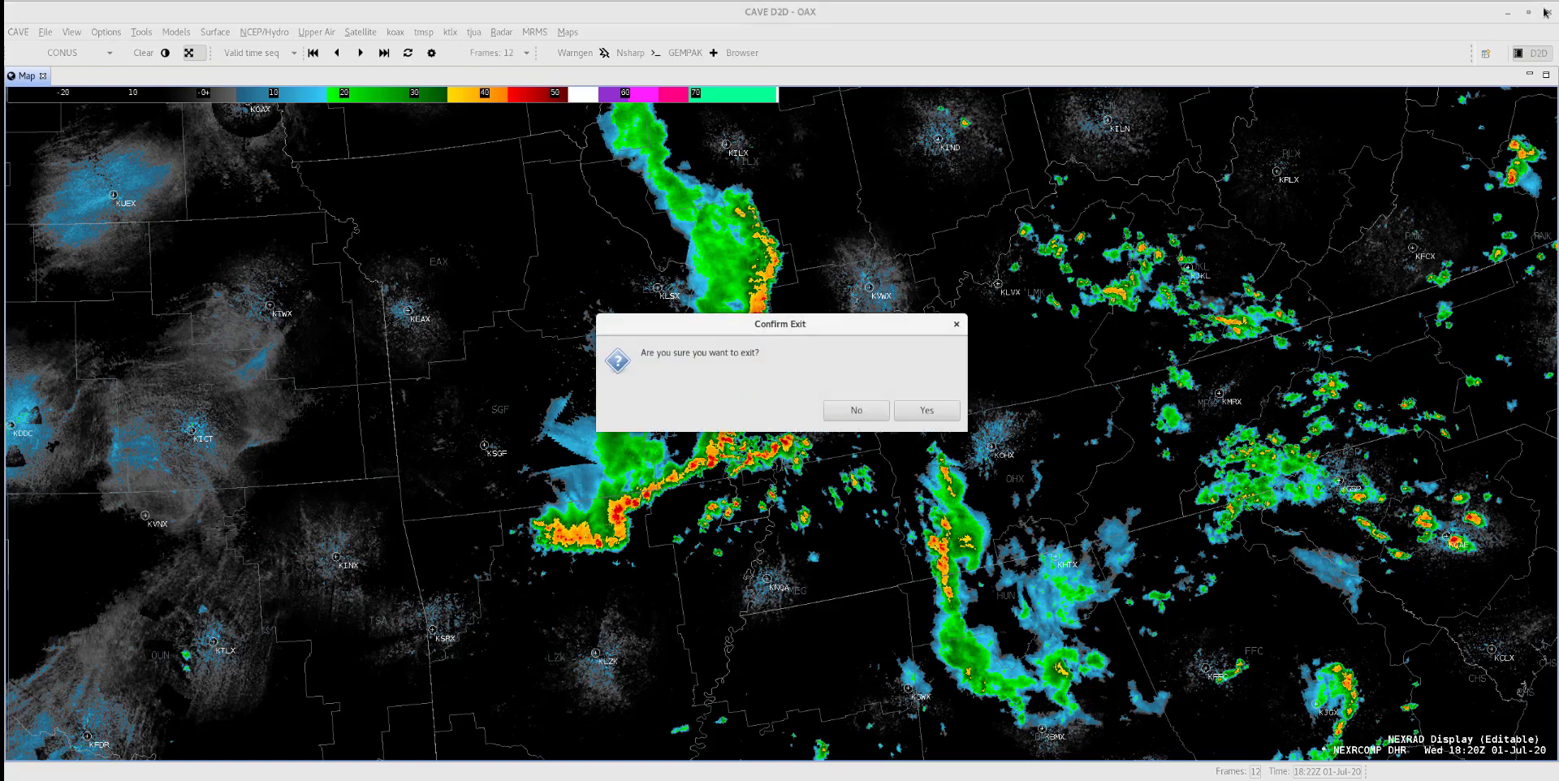
left_click(950, 412)
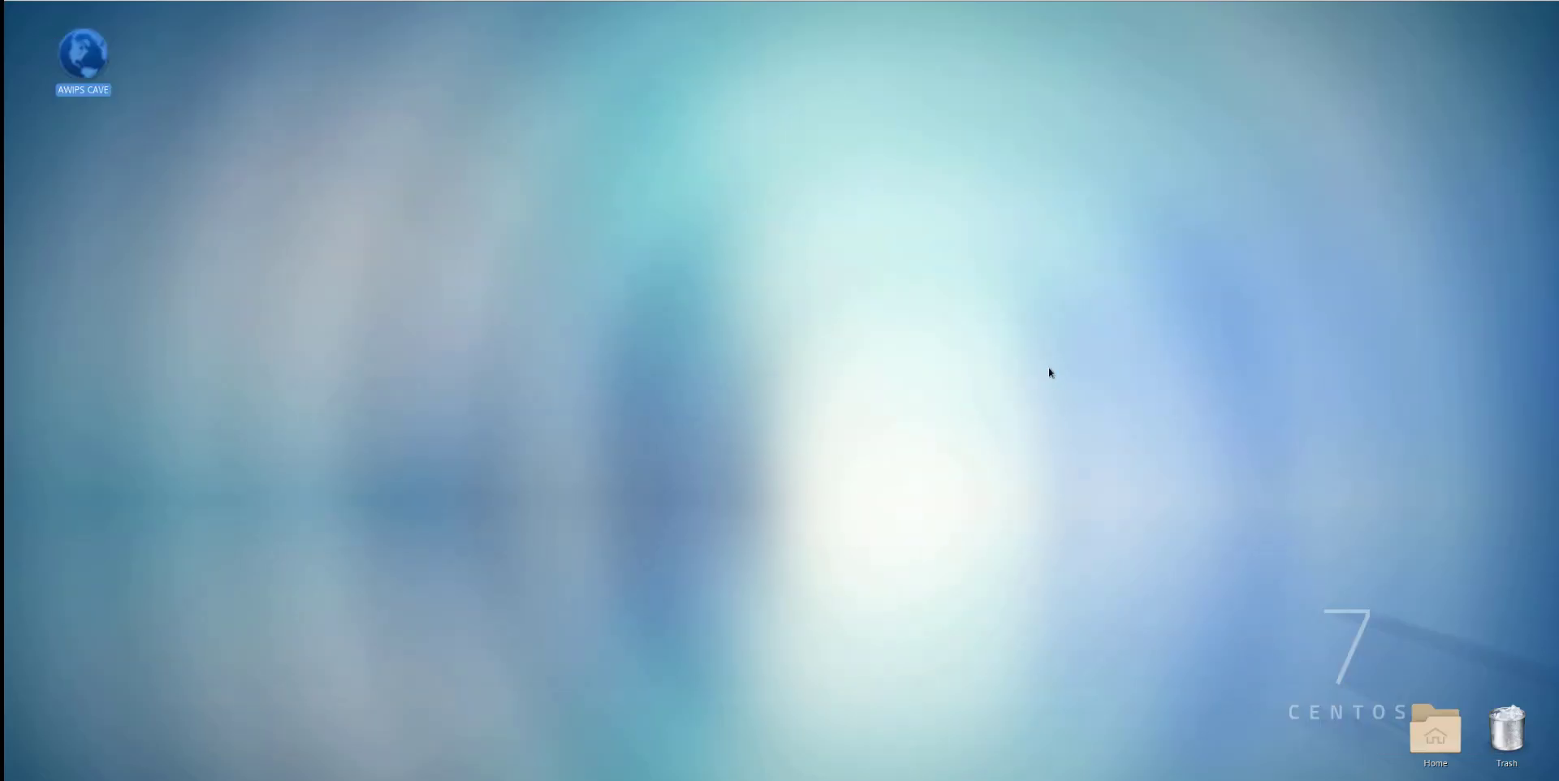
Relaunch AWIPS CAVE from its desktop icon so it comes up as CAVE D2D - PAH
double_click(82, 79)
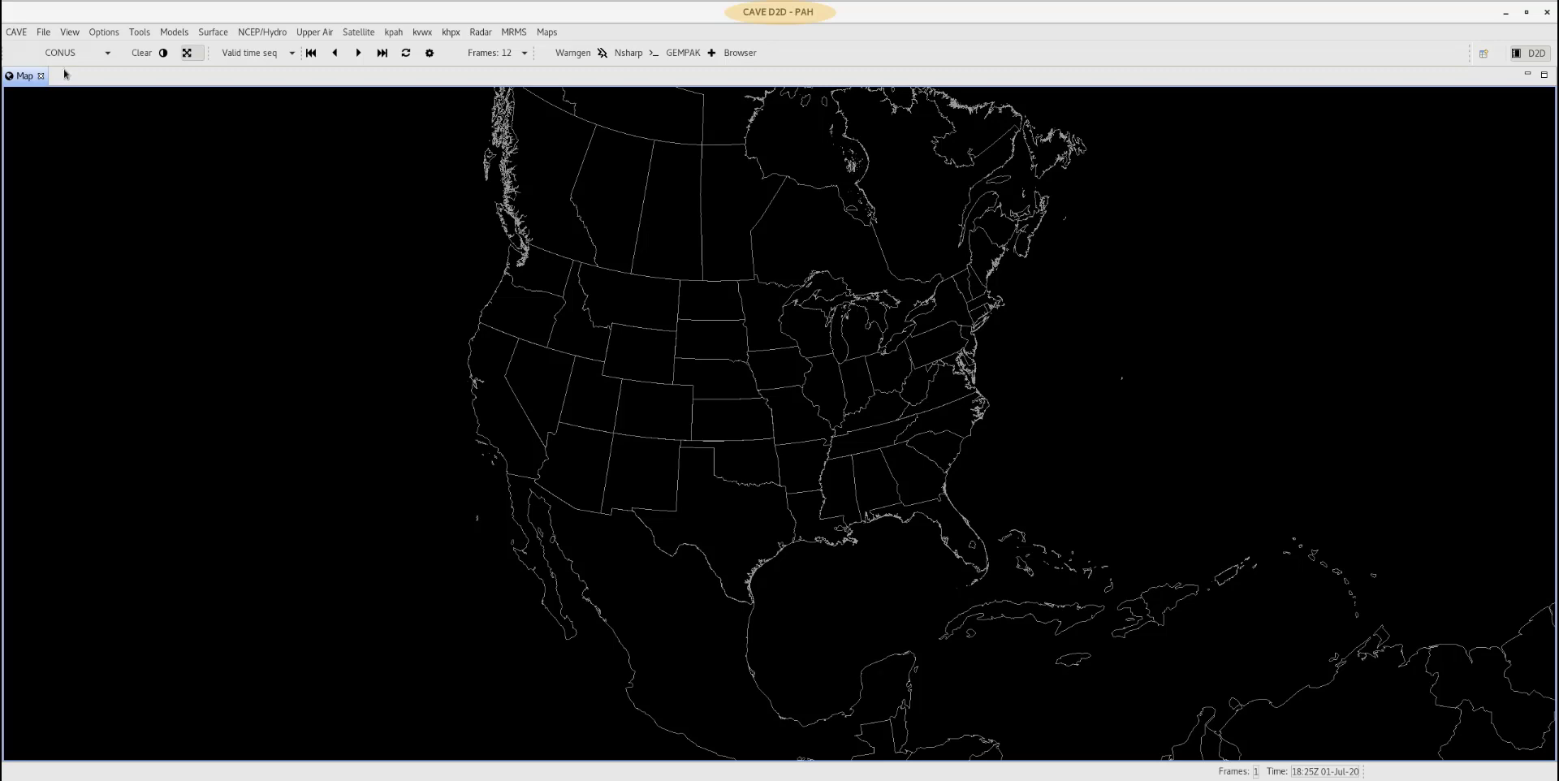
Load the KPAH 0.5 Z+SRM8 loop, zoom in on KPAH, and toggle Z/SRM ending on reflectivity
left_click(401, 34)
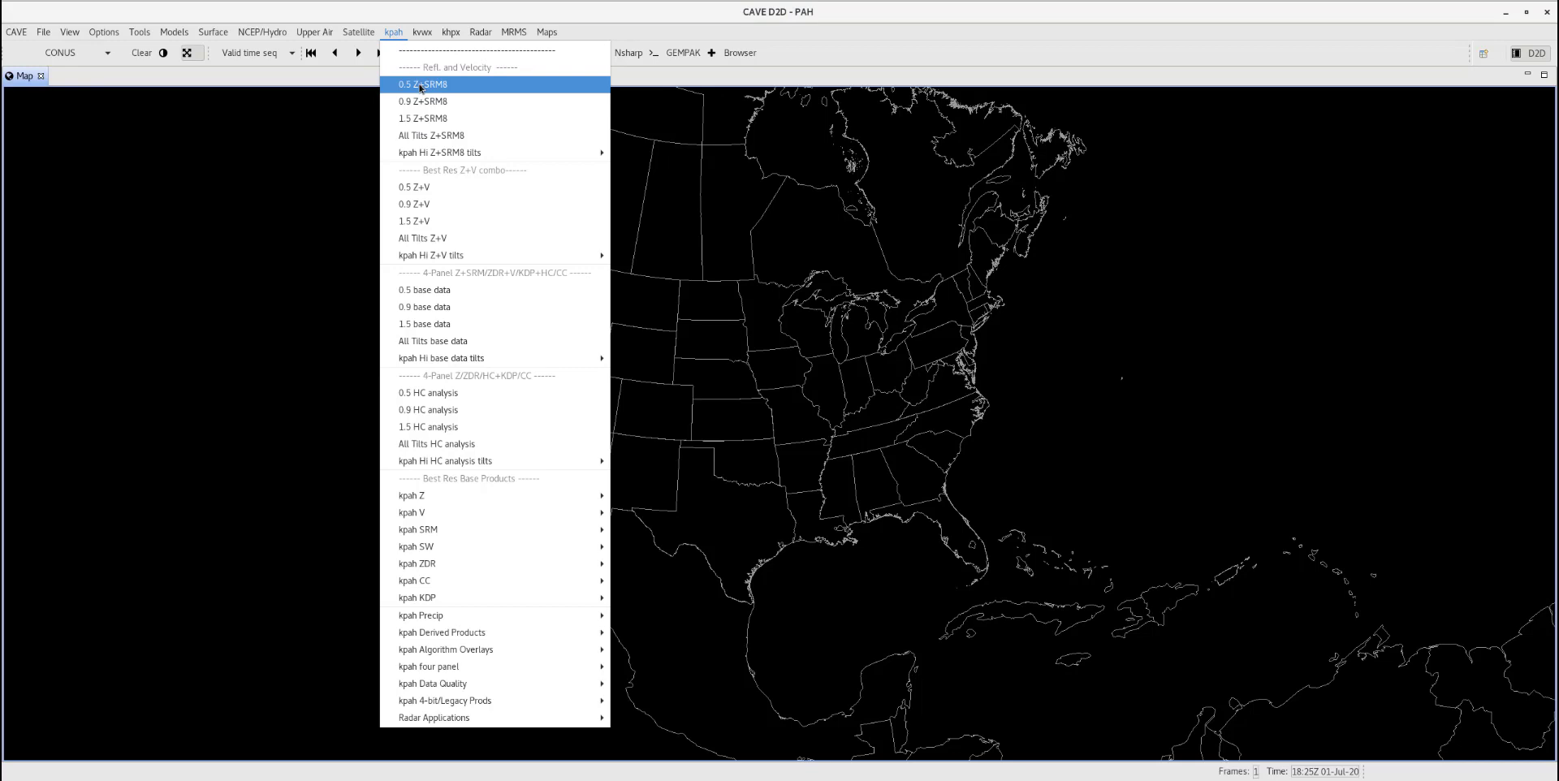
left_click(421, 84)
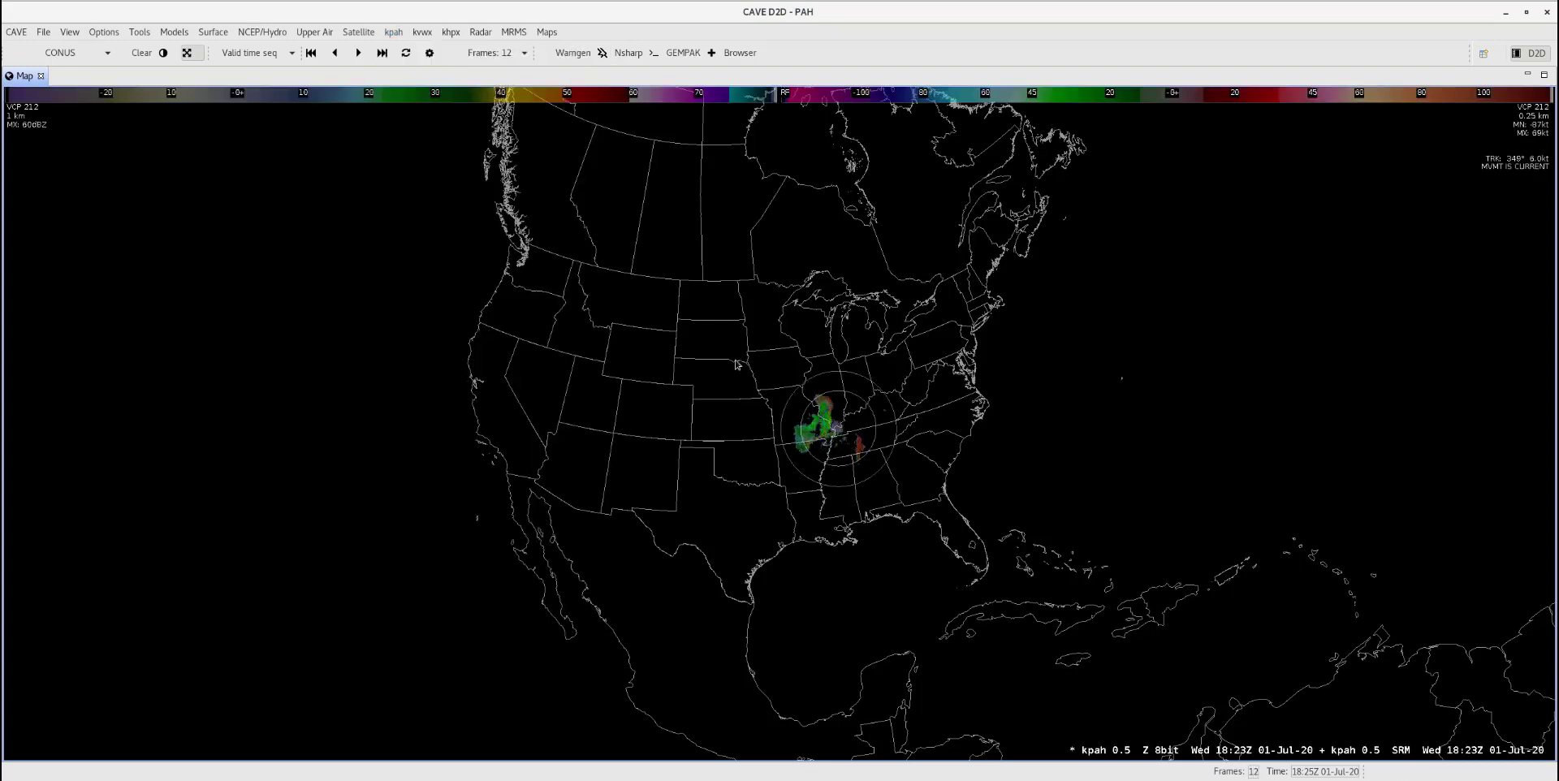
scroll(834, 438, "up", 10)
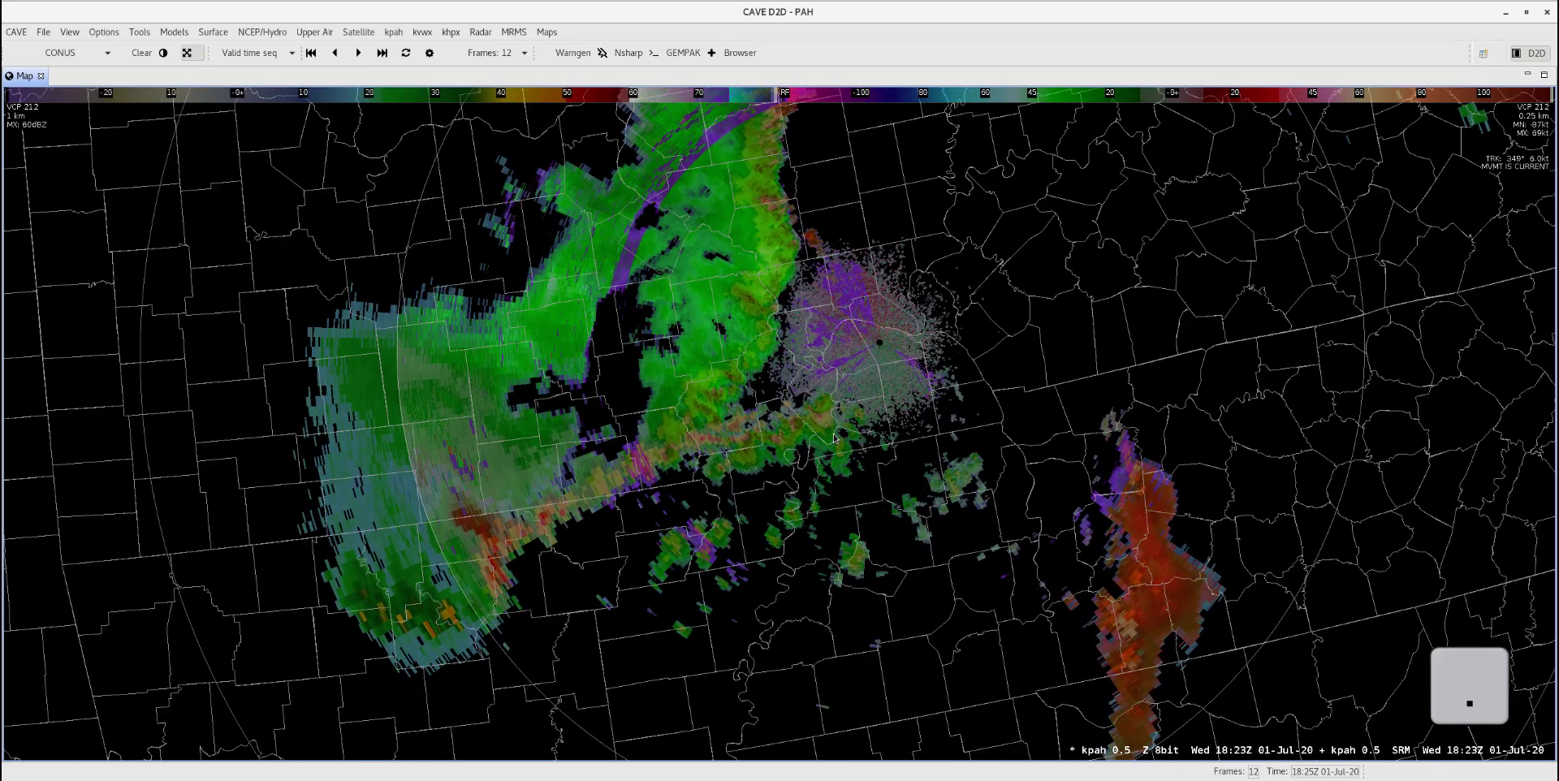
key("t")
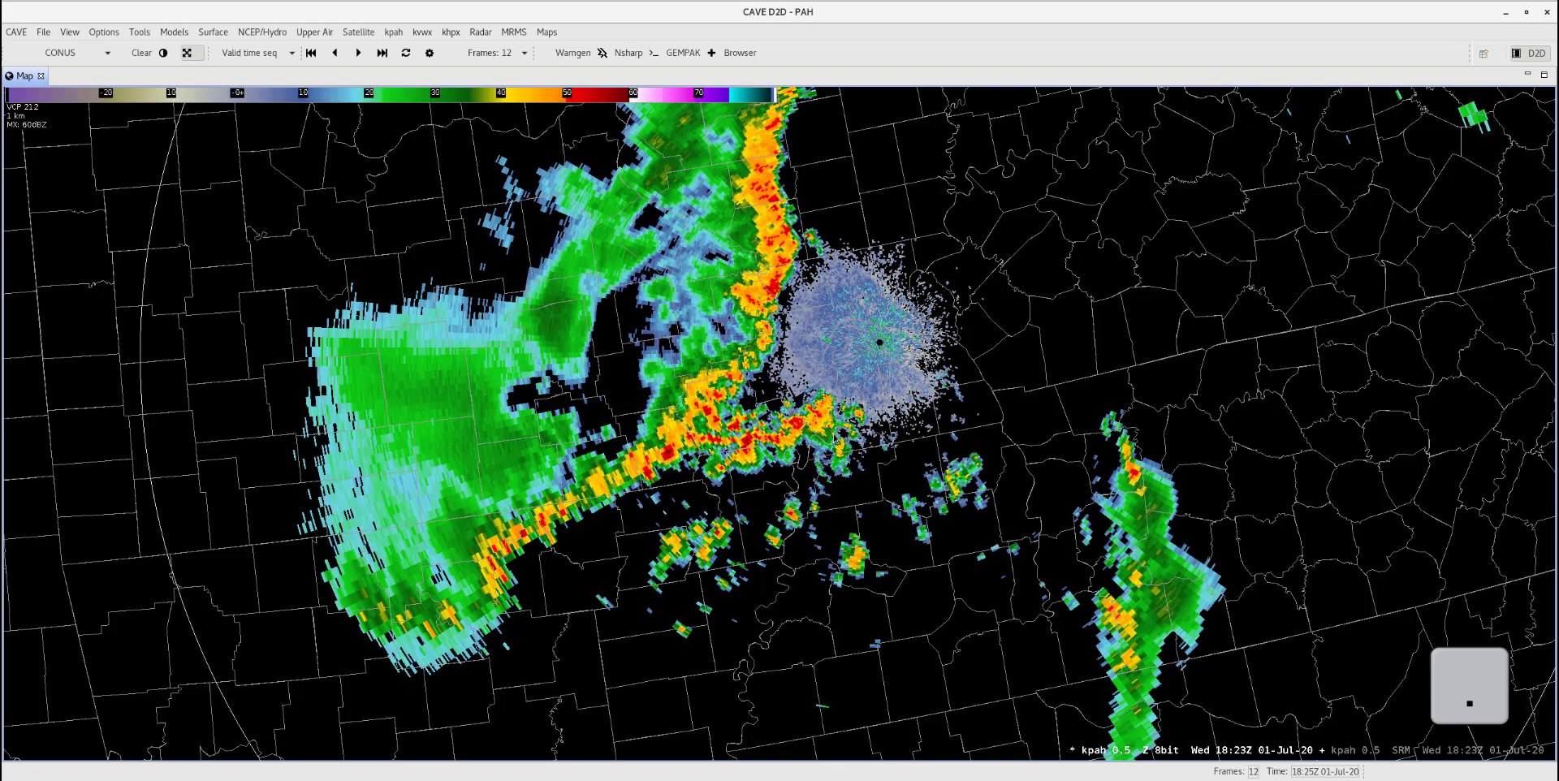
key("t")
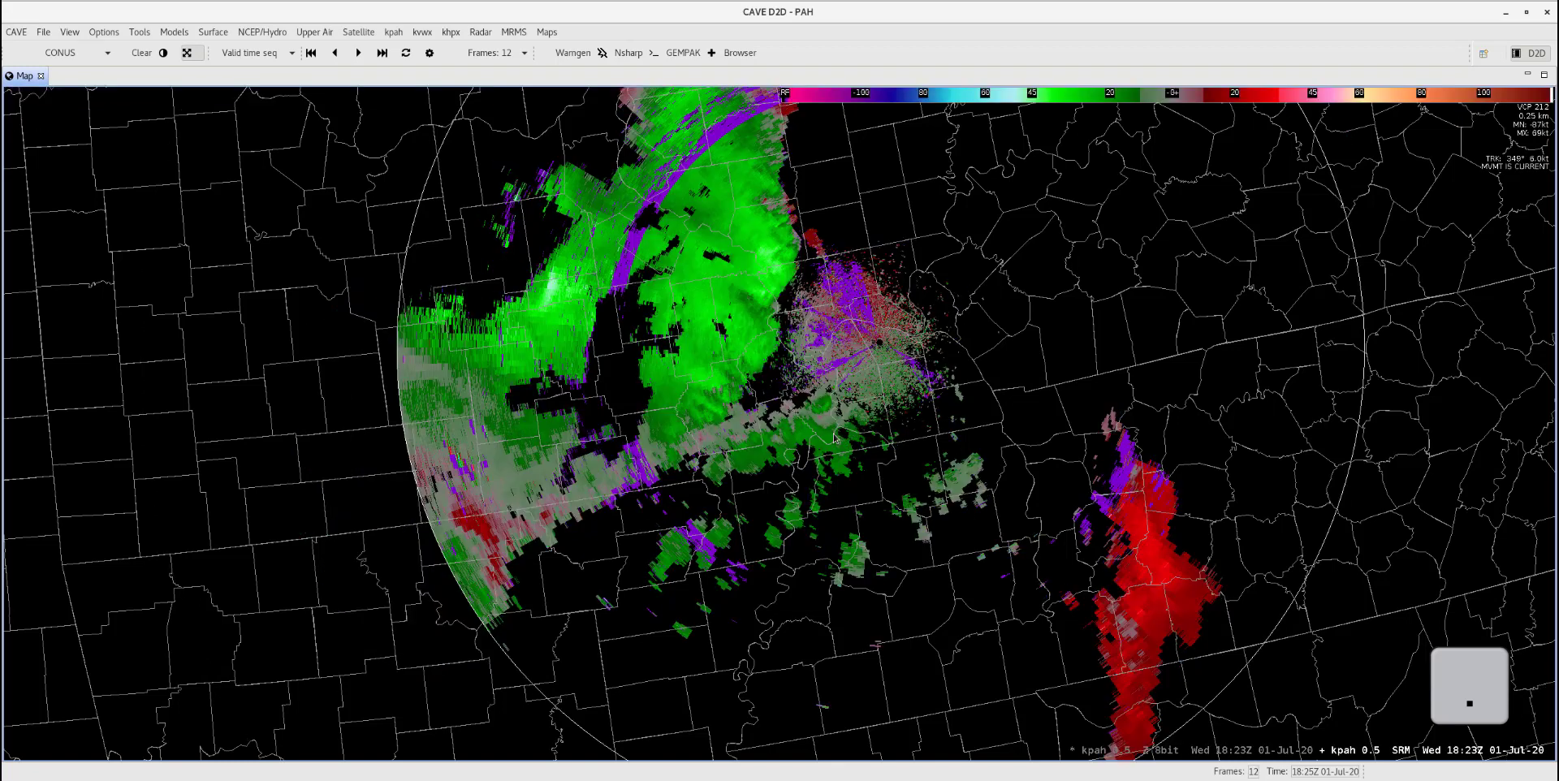
key("t")
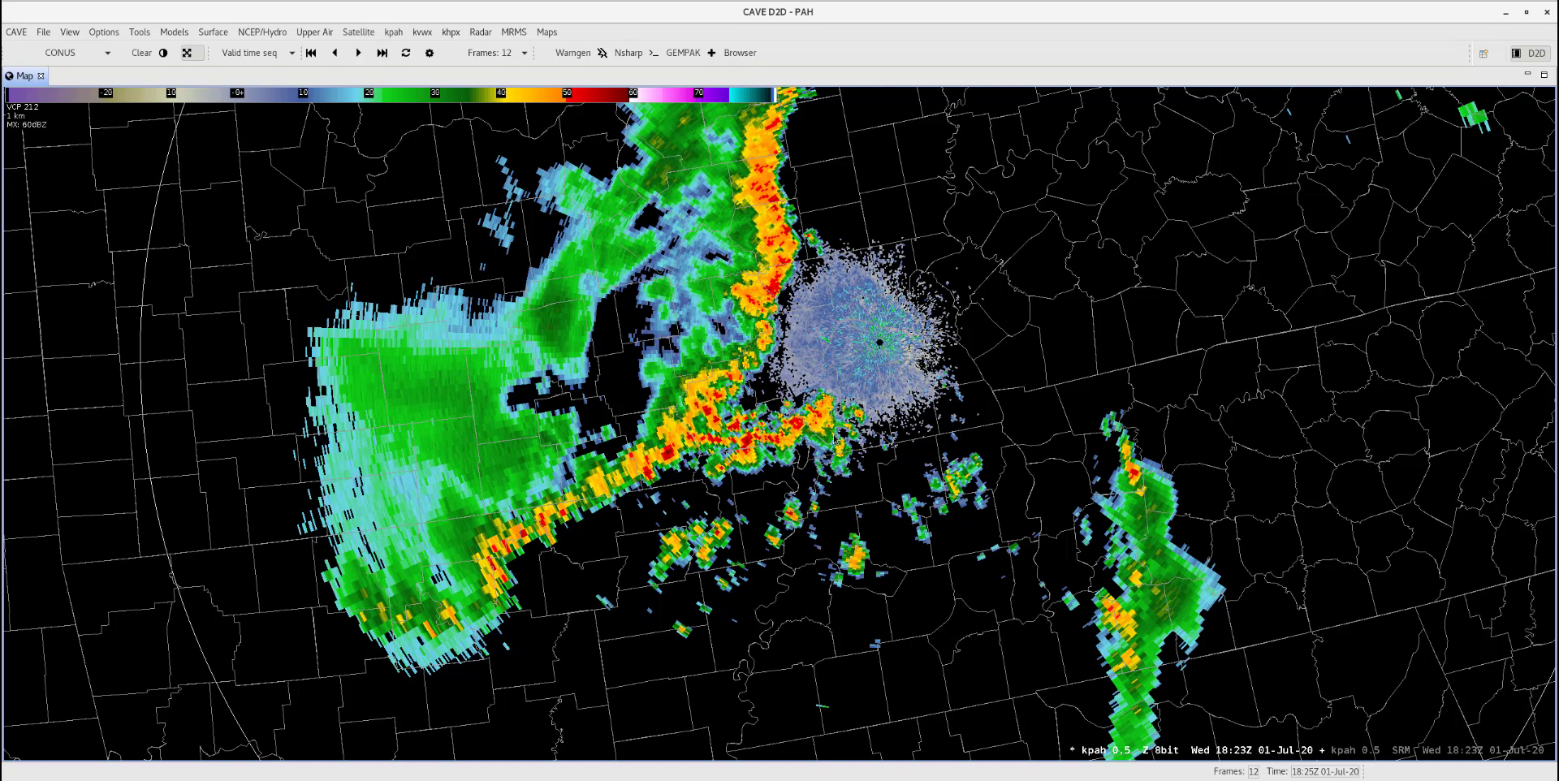
Start a WarnGen warning with the storm marker on the northern core, tracked back to 18:10Z, and animate the loop
left_click(569, 53)
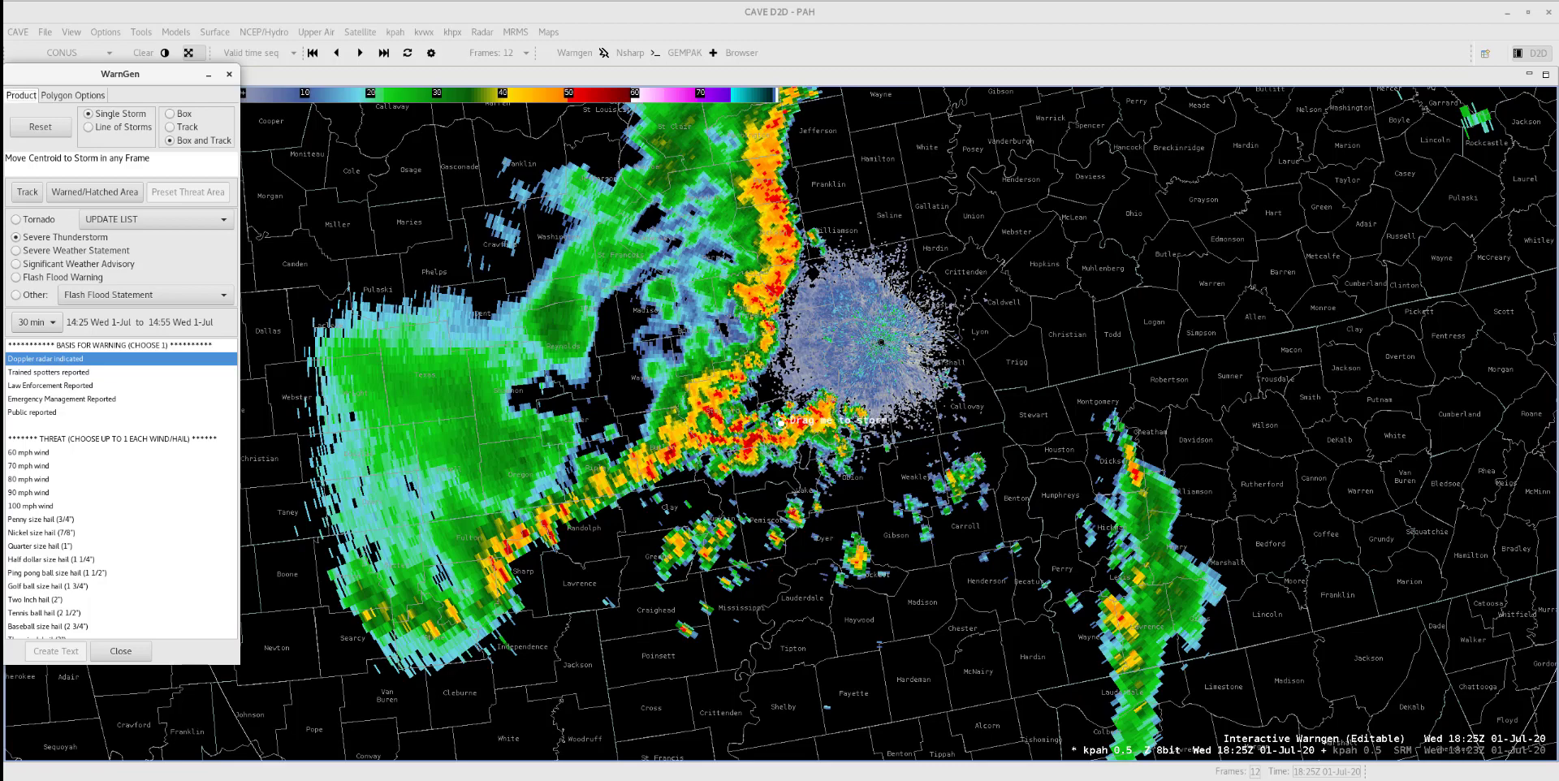
scroll(788, 299, "up", 4)
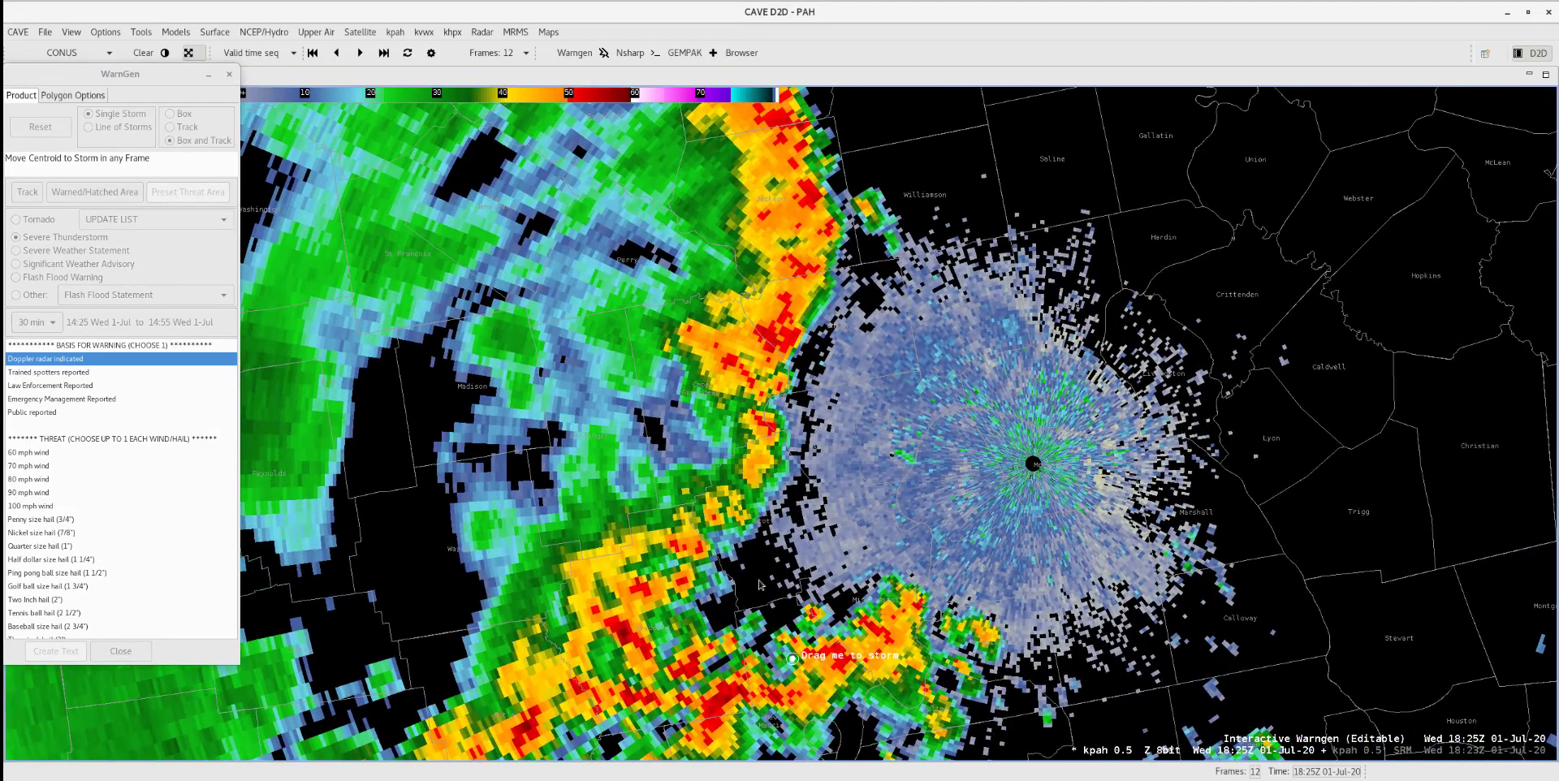
mouse_move(791, 661)
left_mouse_down()
mouse_move(799, 418)
mouse_move(792, 335)
mouse_move(772, 338)
left_mouse_up()
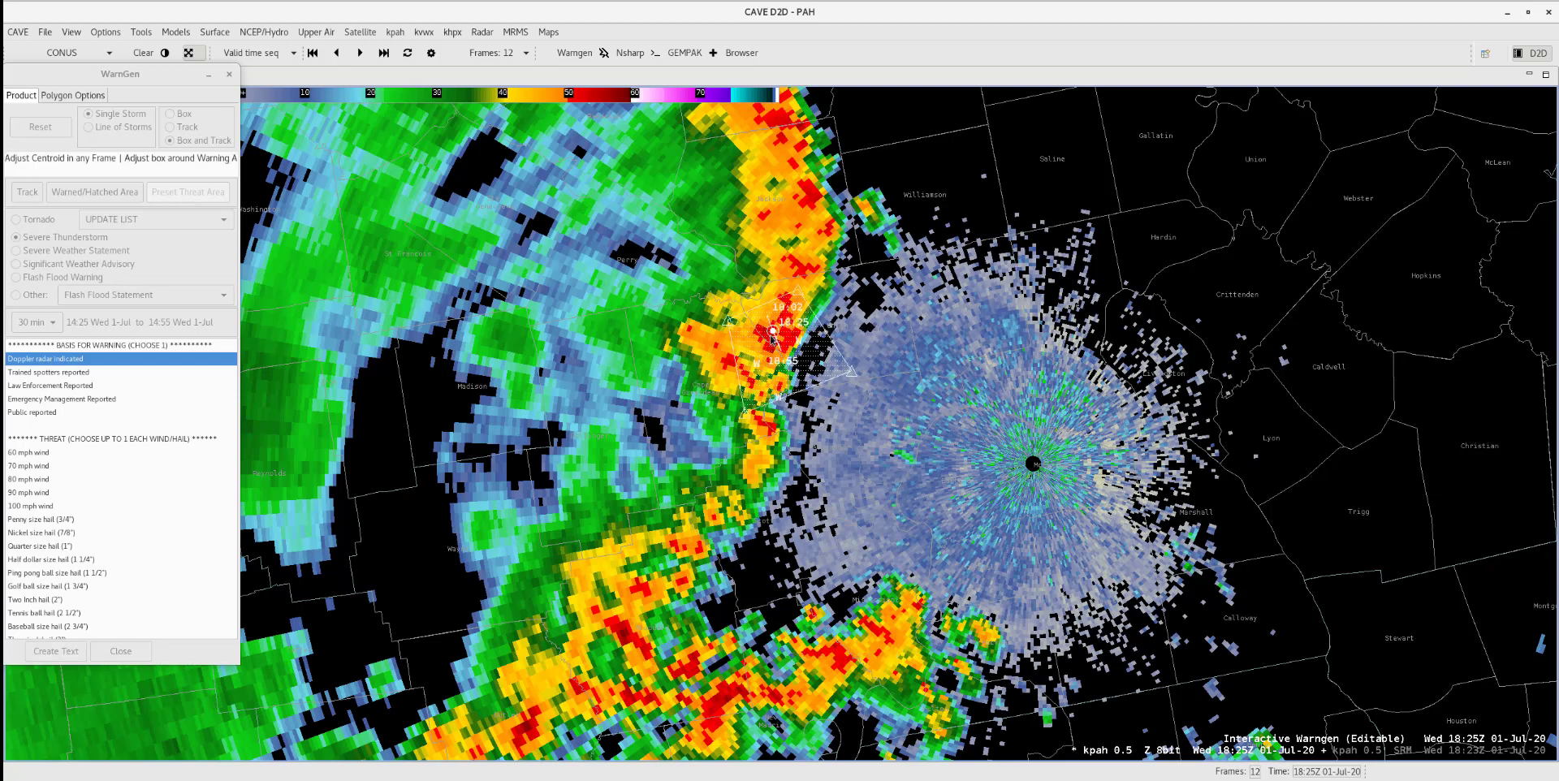
key("Left")
key("Left")
key("Left")
key("Left")
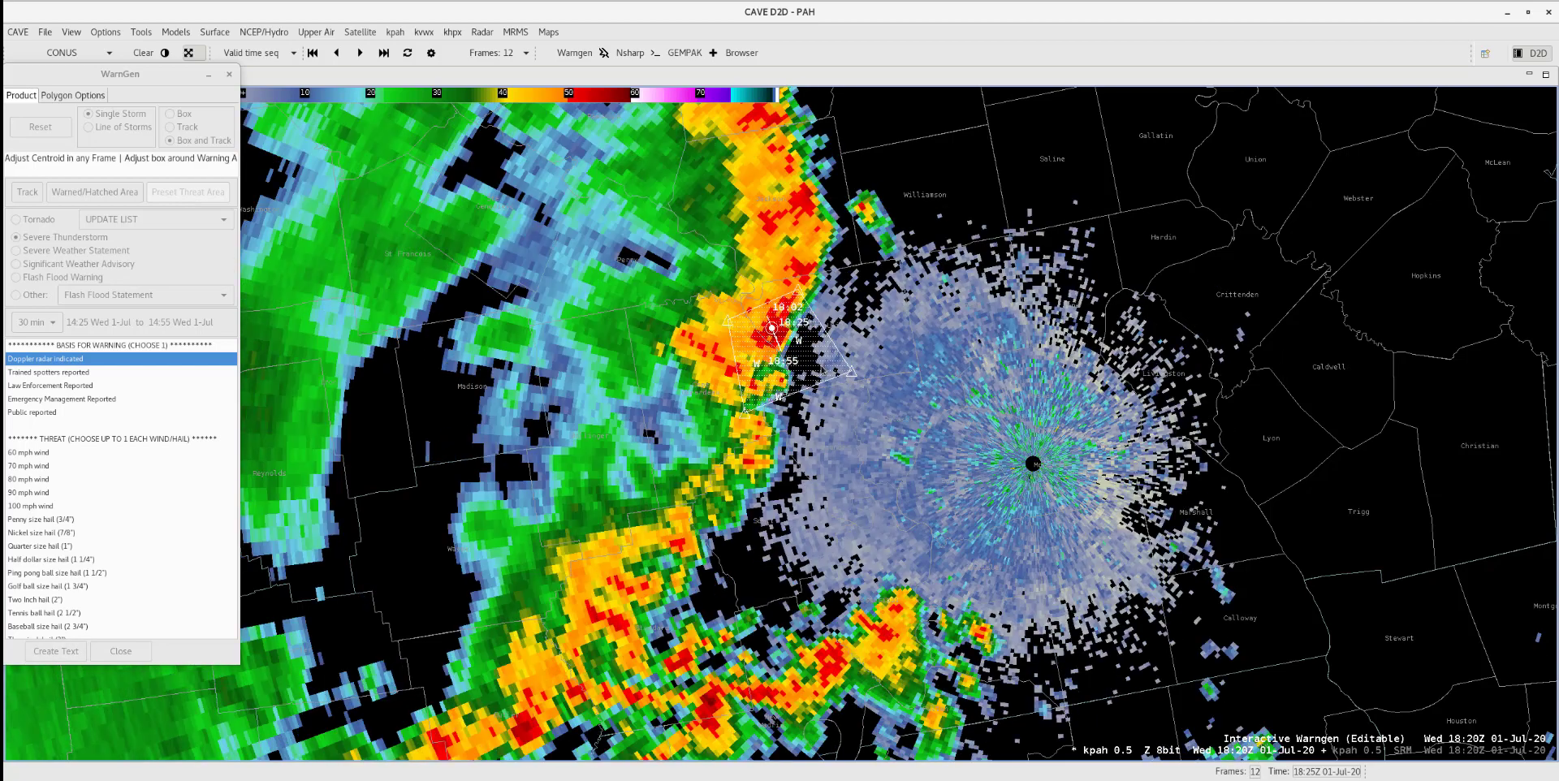
key("Left")
key("Left")
key("Left")
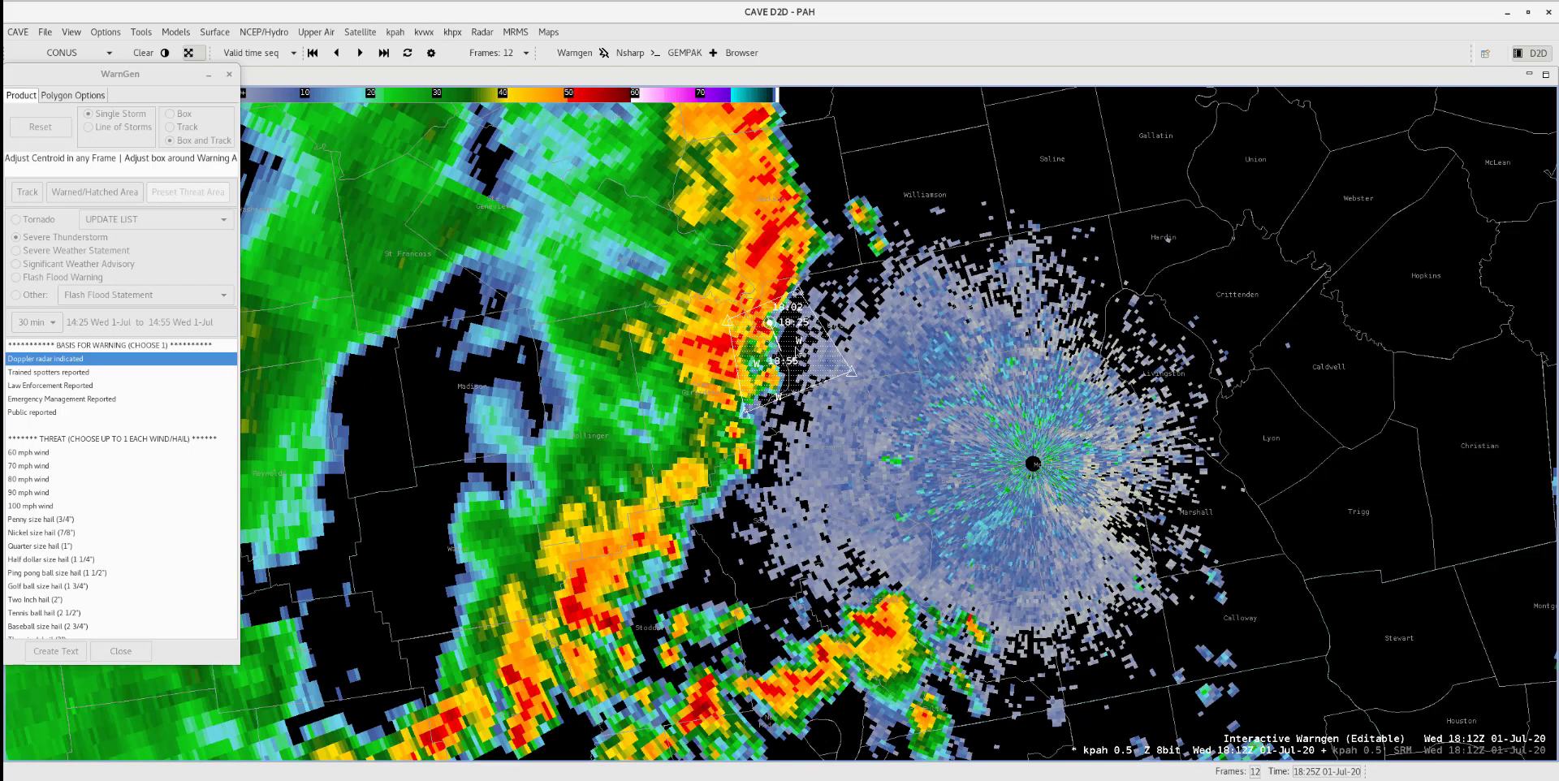
left_click_drag(740, 309, 733, 297)
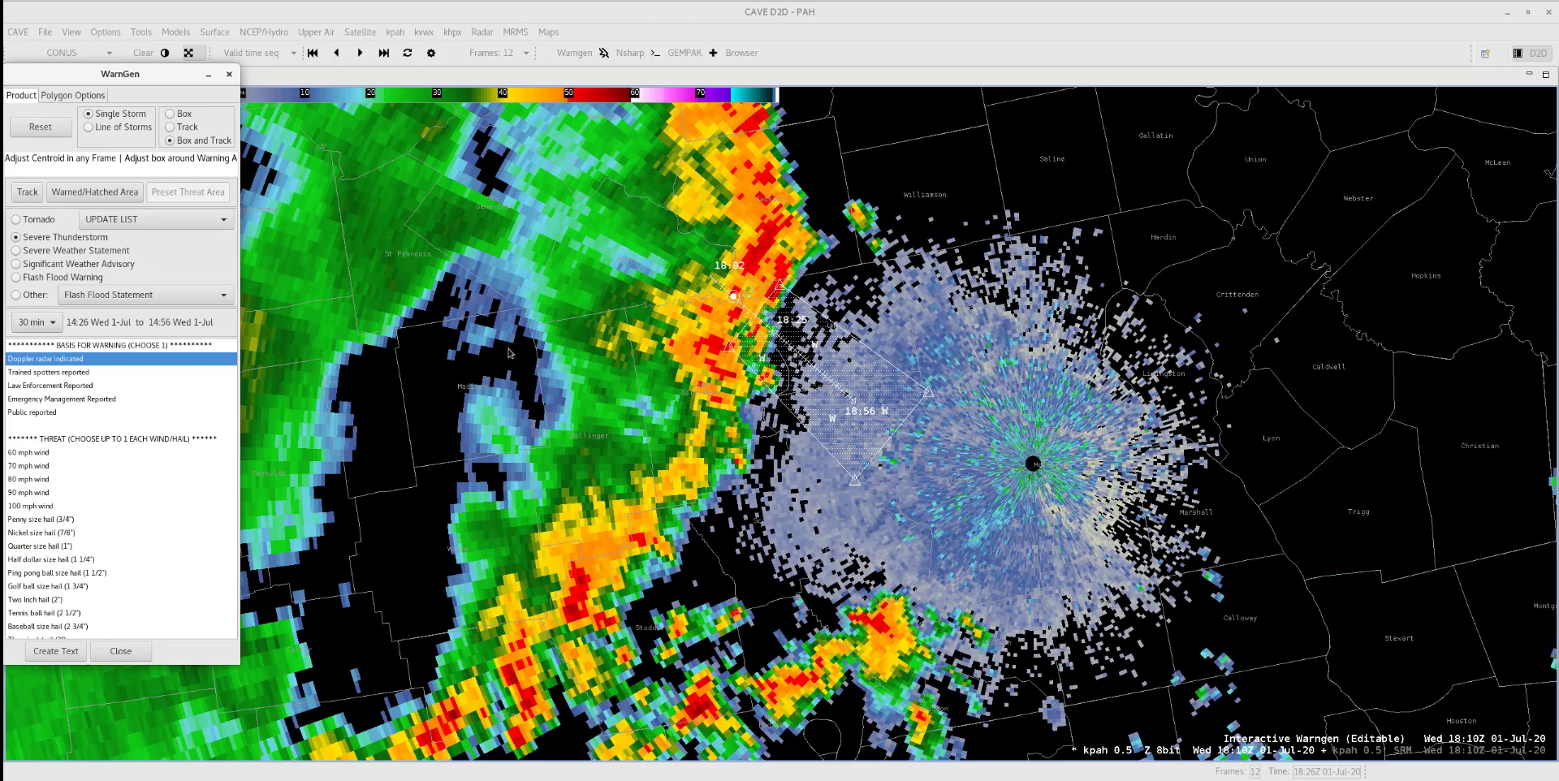
key("ctrl+l")
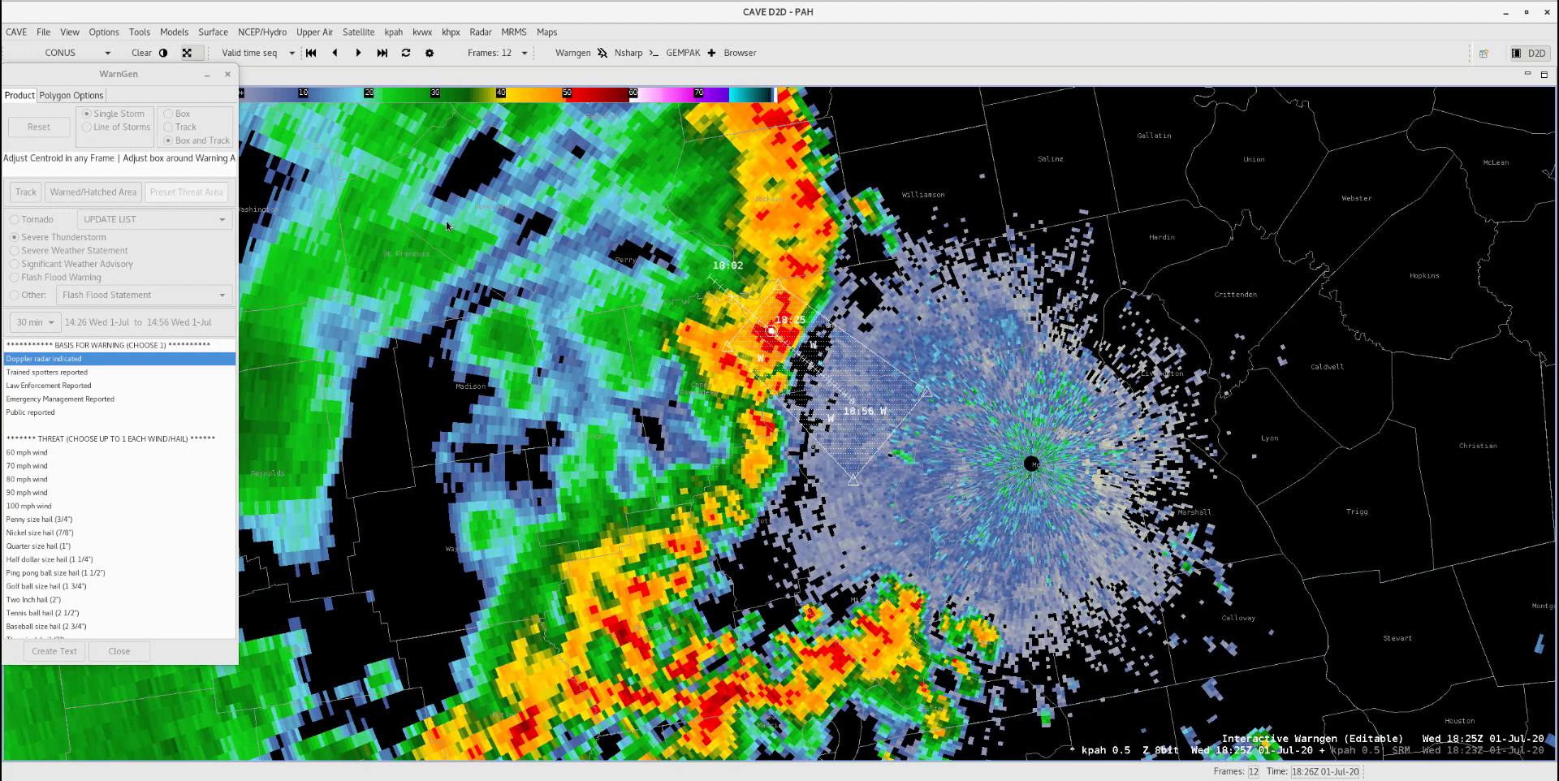
Choose 60 mph wind as the threat and drag all four polygon corners outward
left_click(43, 455)
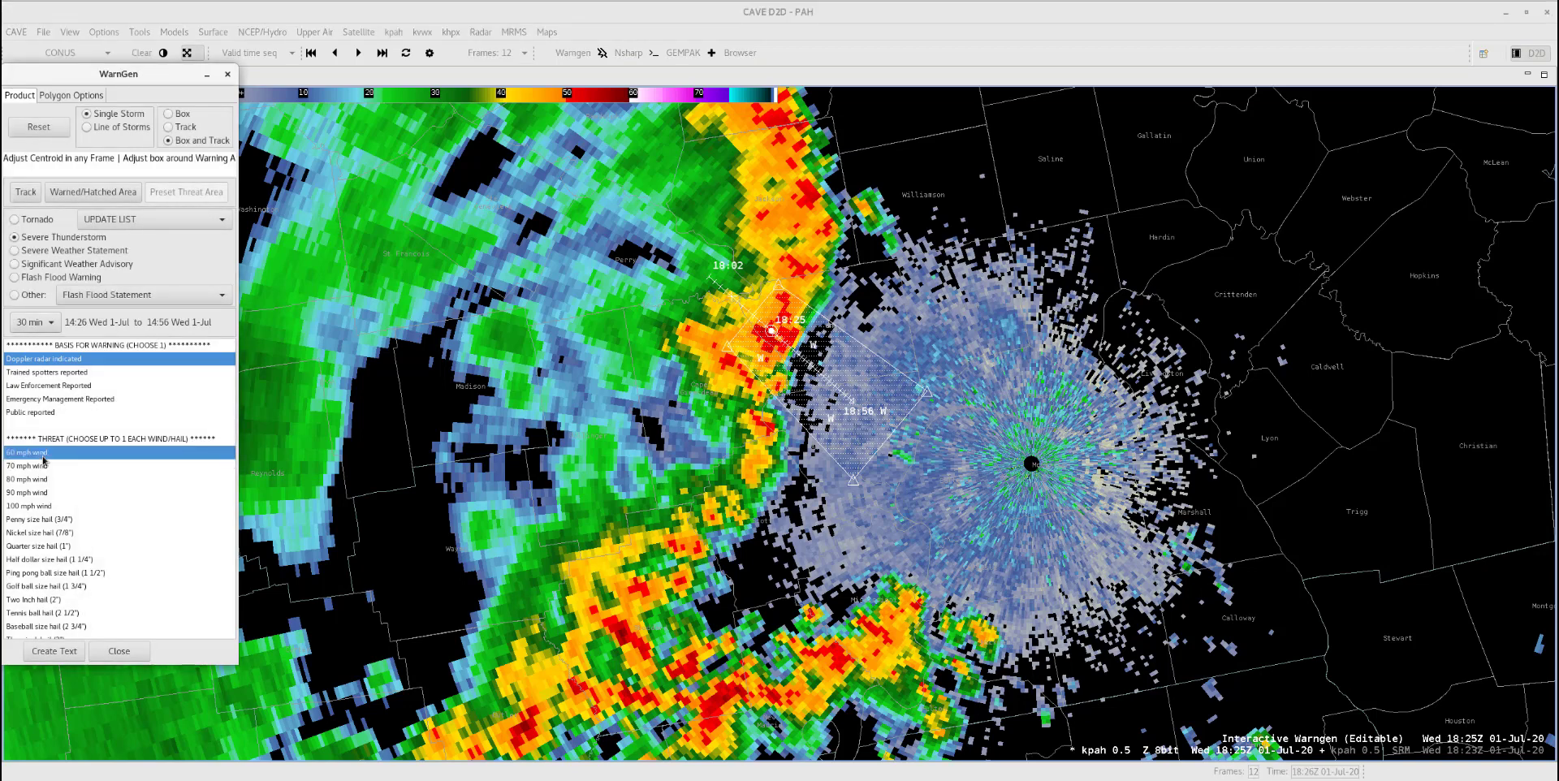
left_click_drag(780, 289, 785, 233)
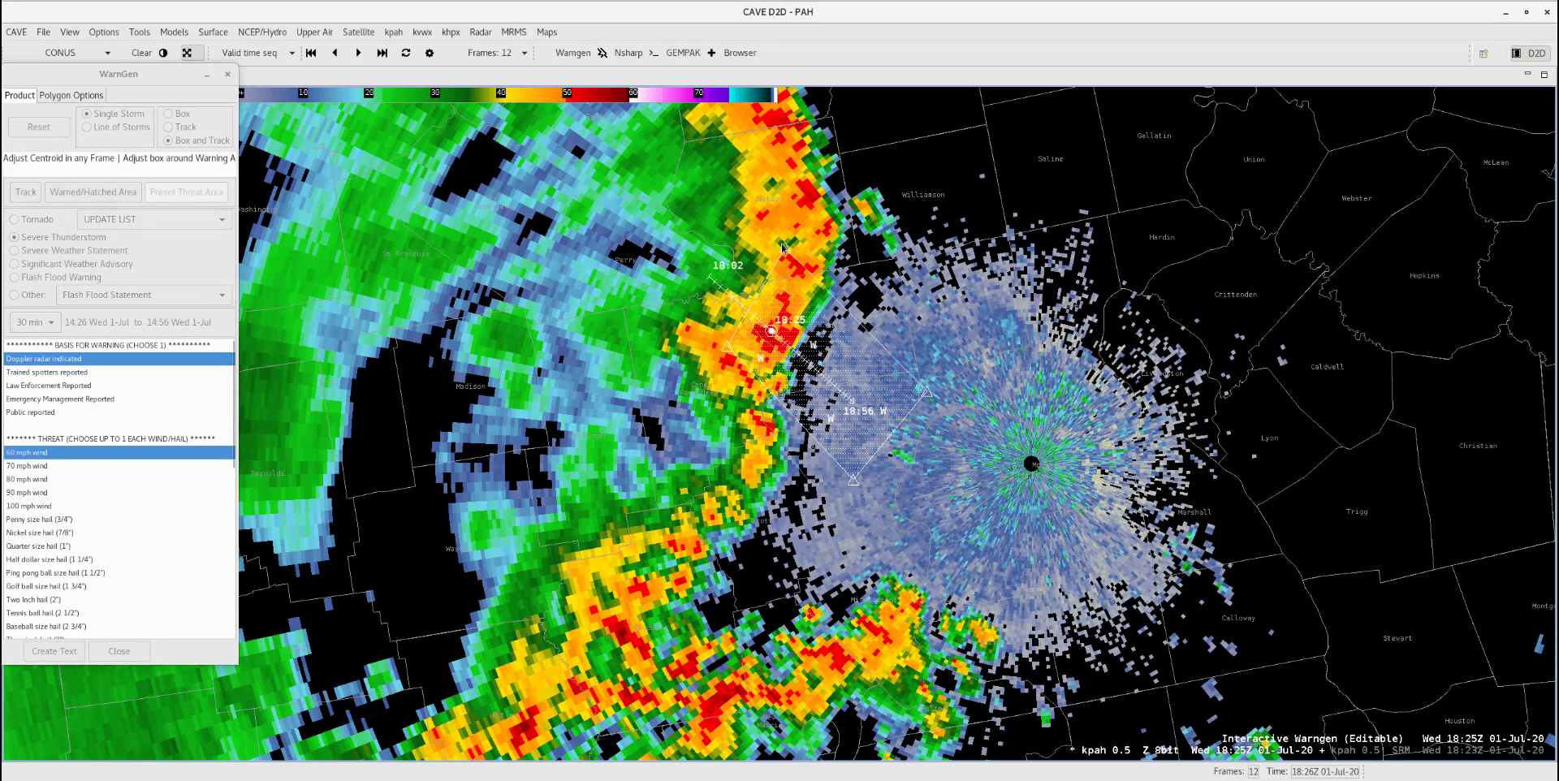
left_click_drag(733, 354, 697, 373)
left_click_drag(927, 391, 978, 371)
left_click_drag(853, 480, 883, 546)
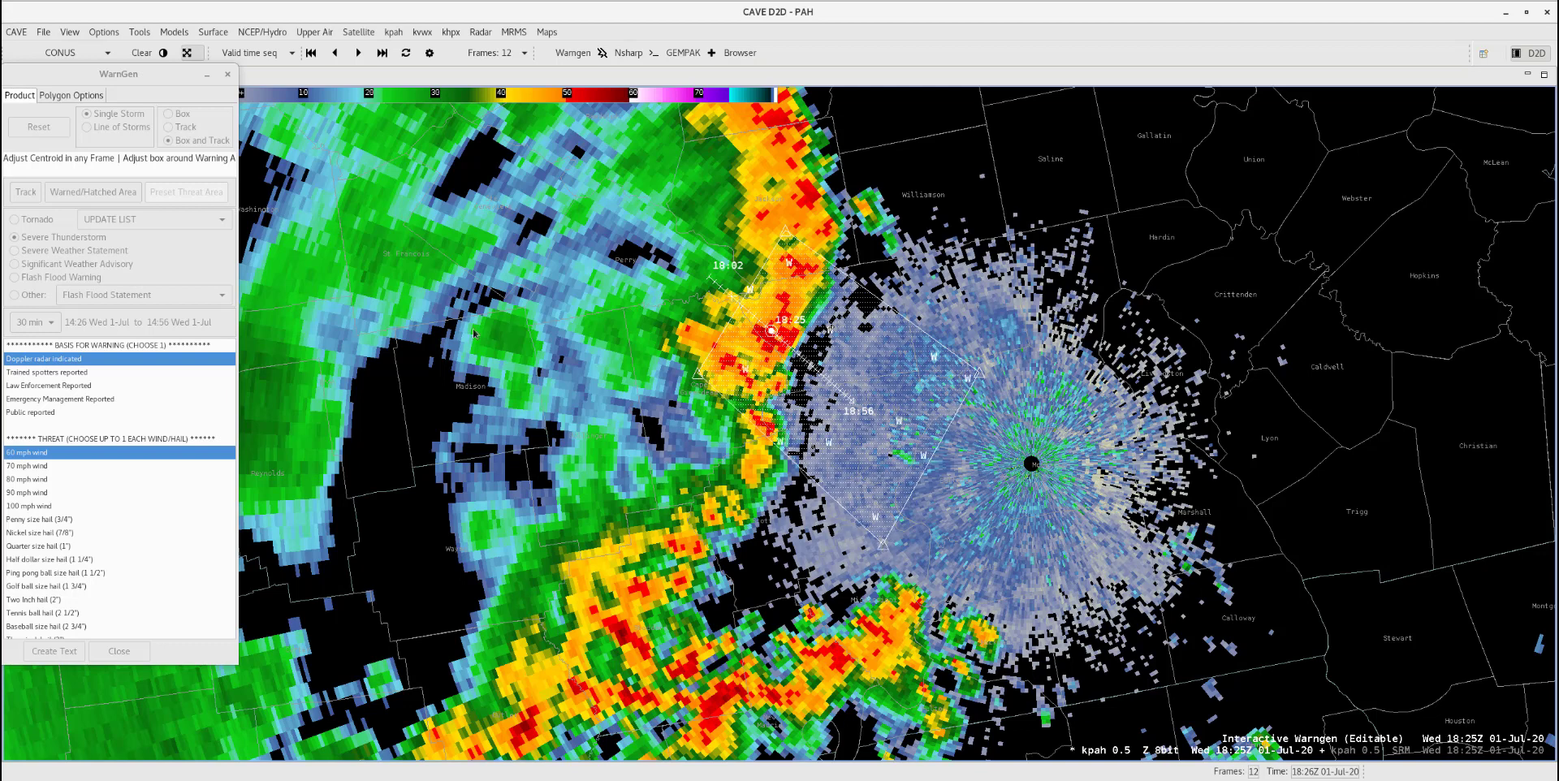
Create the SVRPAH warning text, accept the header, review it maximized, then close it
left_click(70, 653)
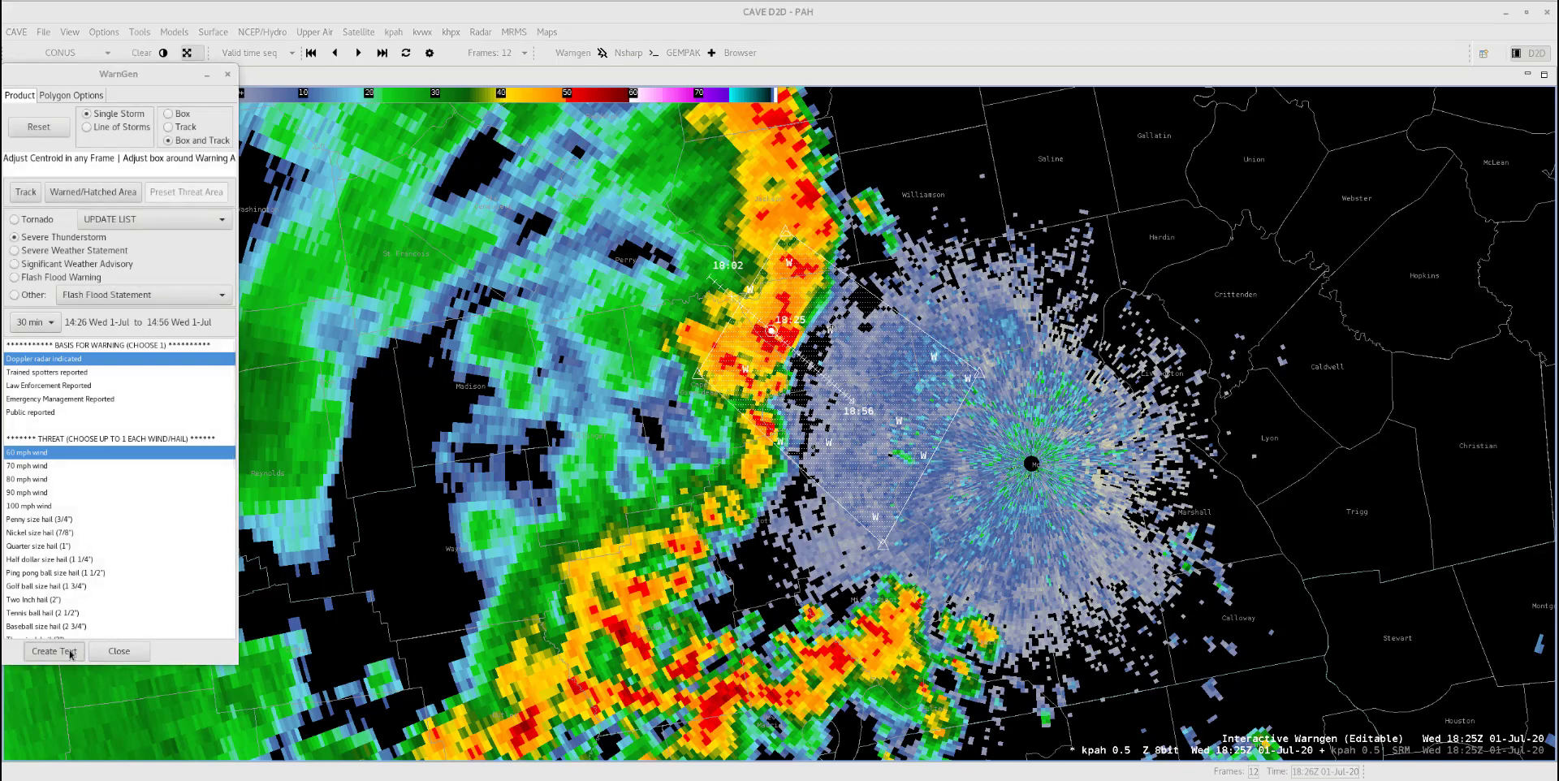
left_click(70, 654)
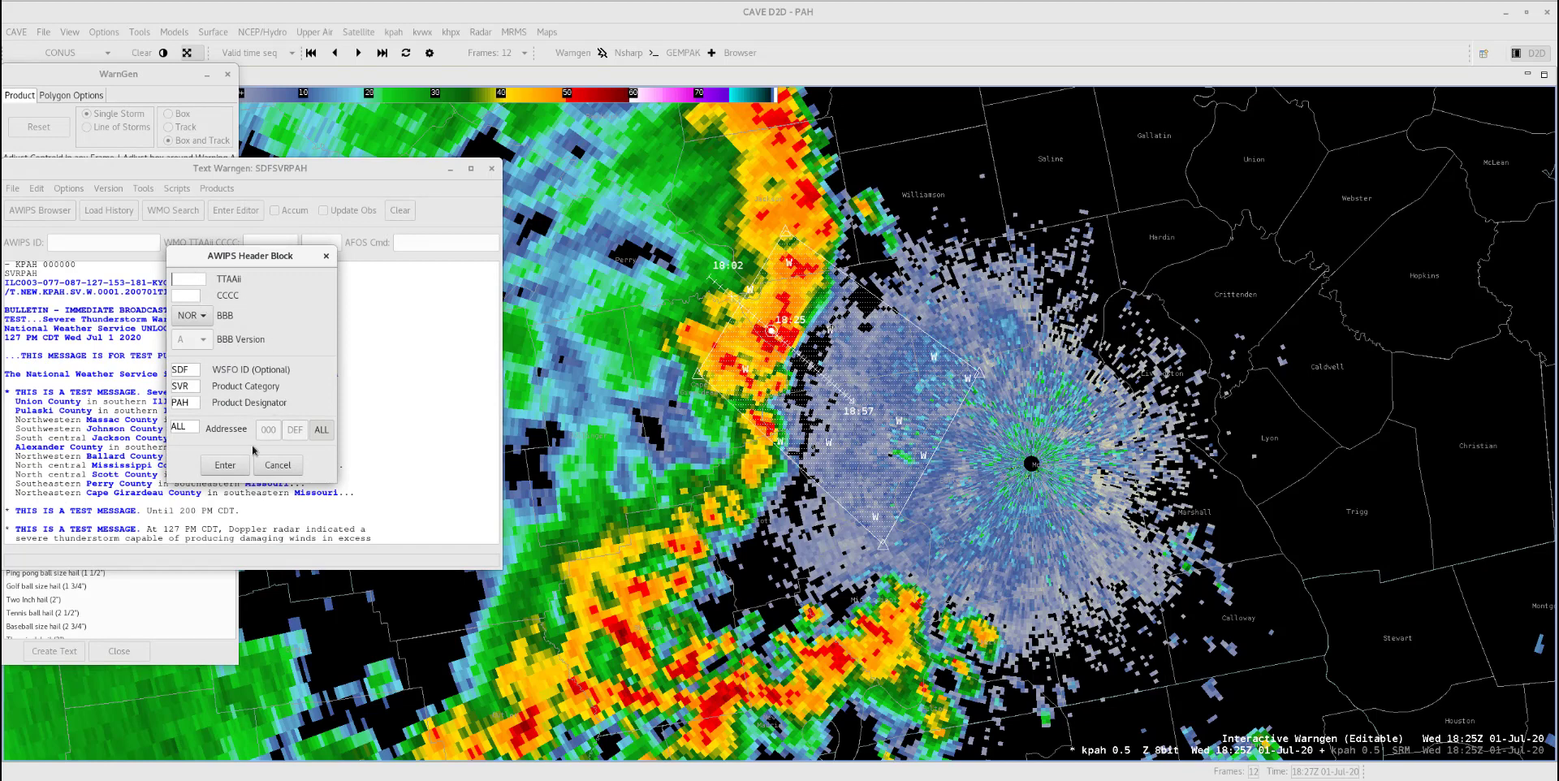
left_click(232, 469)
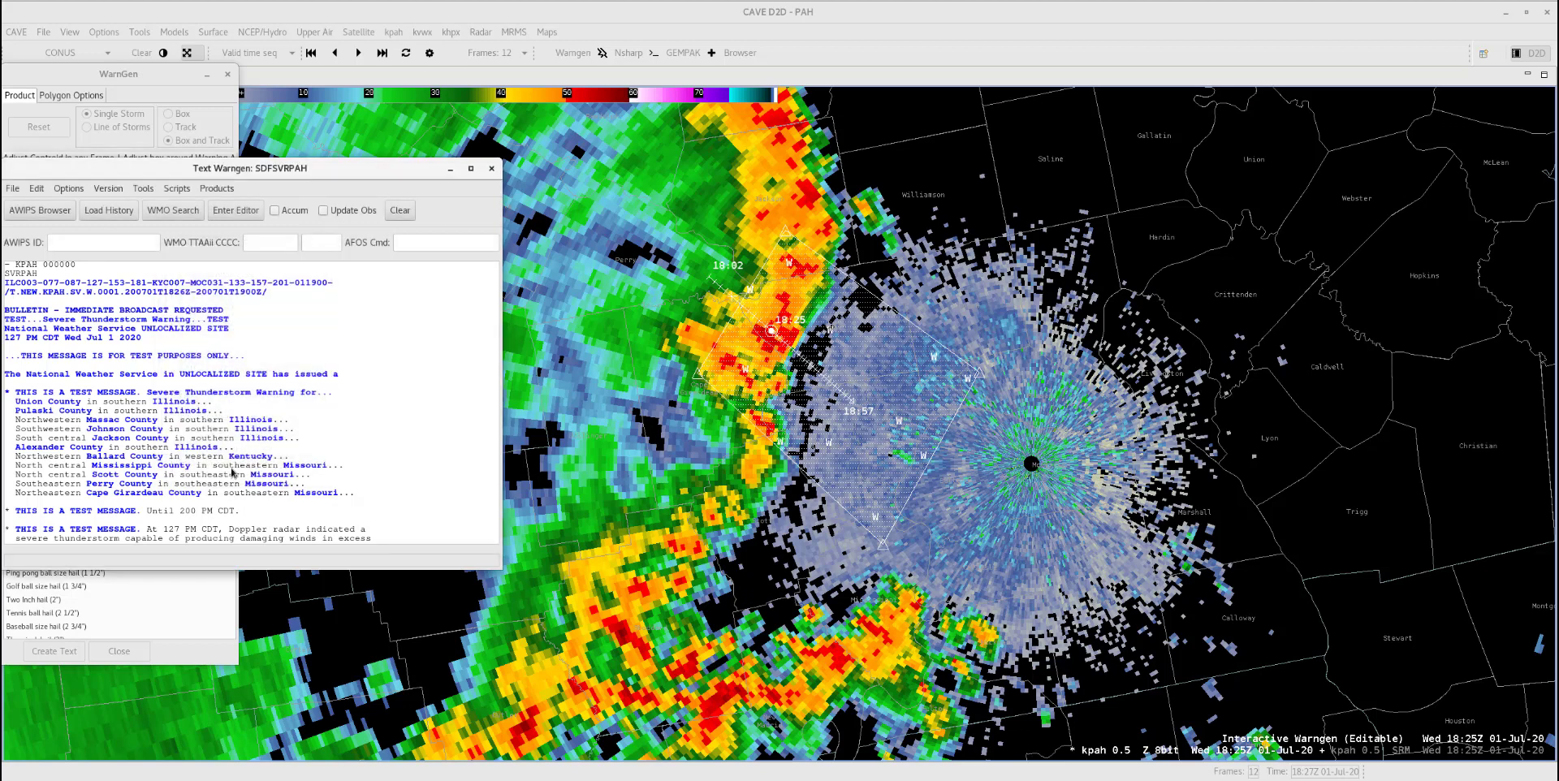
left_click(470, 168)
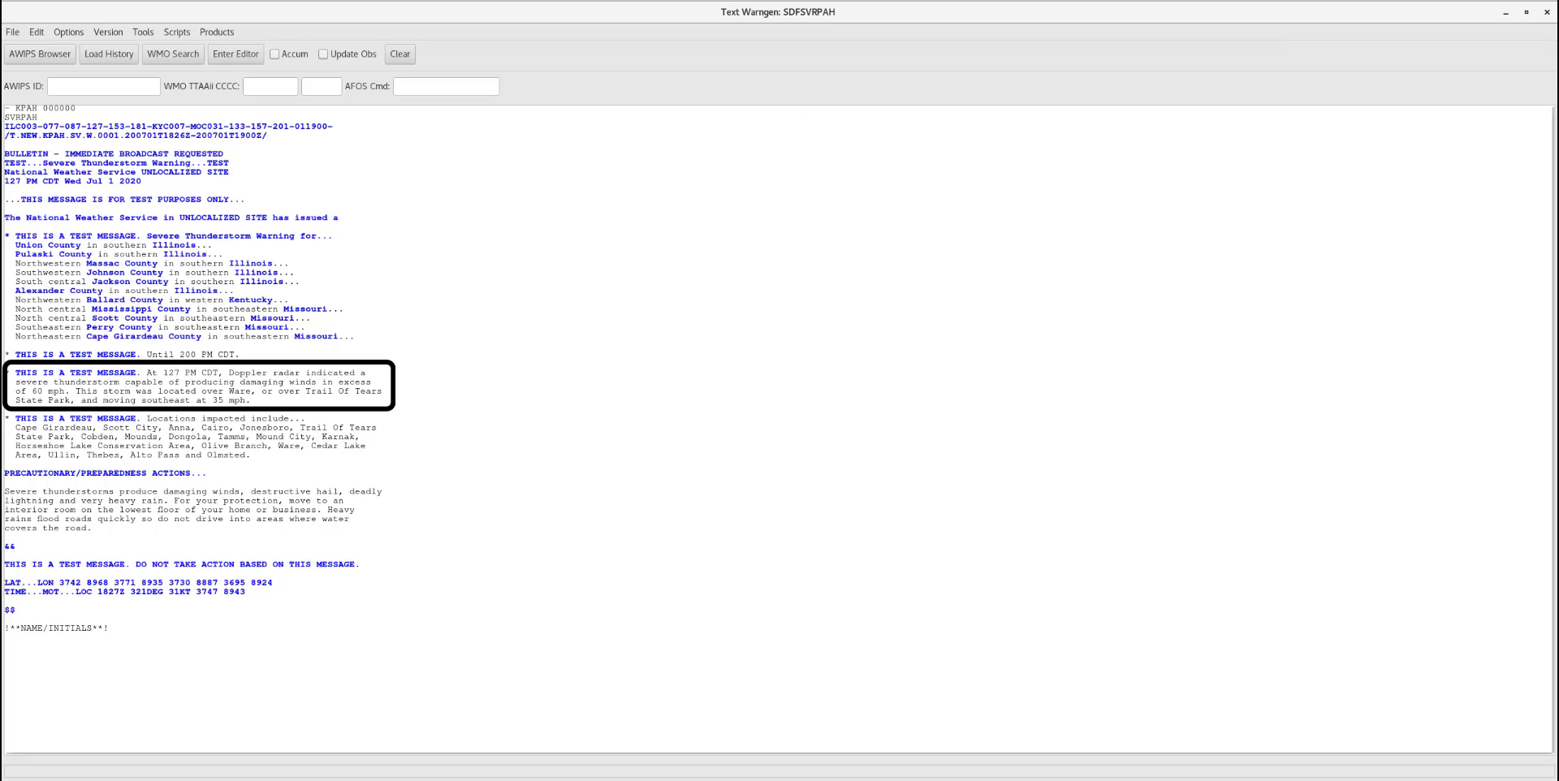
left_click(1546, 12)
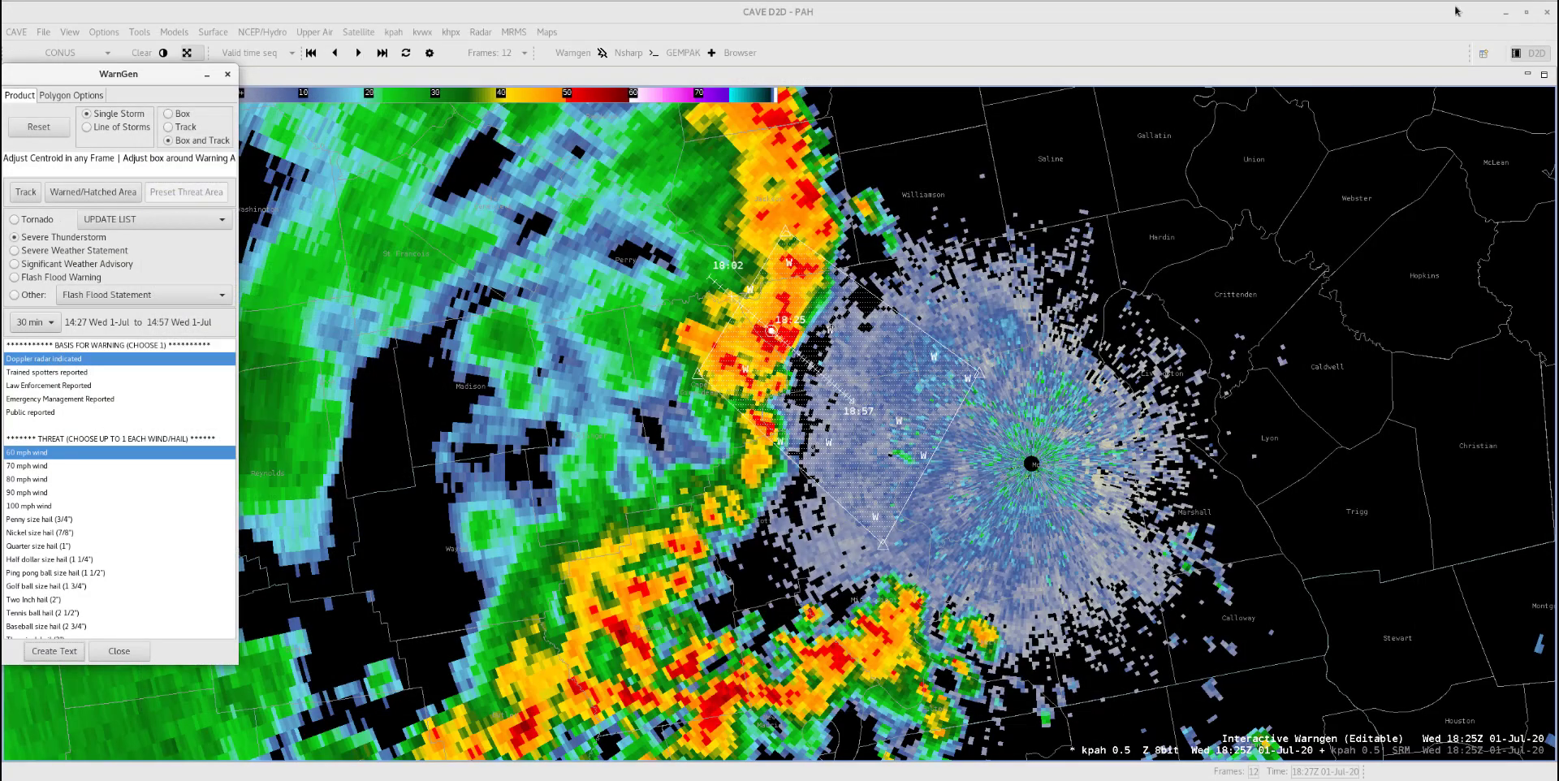
Reset WarnGen to Line of Storms, zoom out, and drag the storm line and track onto the squall line
left_click(48, 128)
left_click(110, 128)
scroll(944, 351, "down", 5)
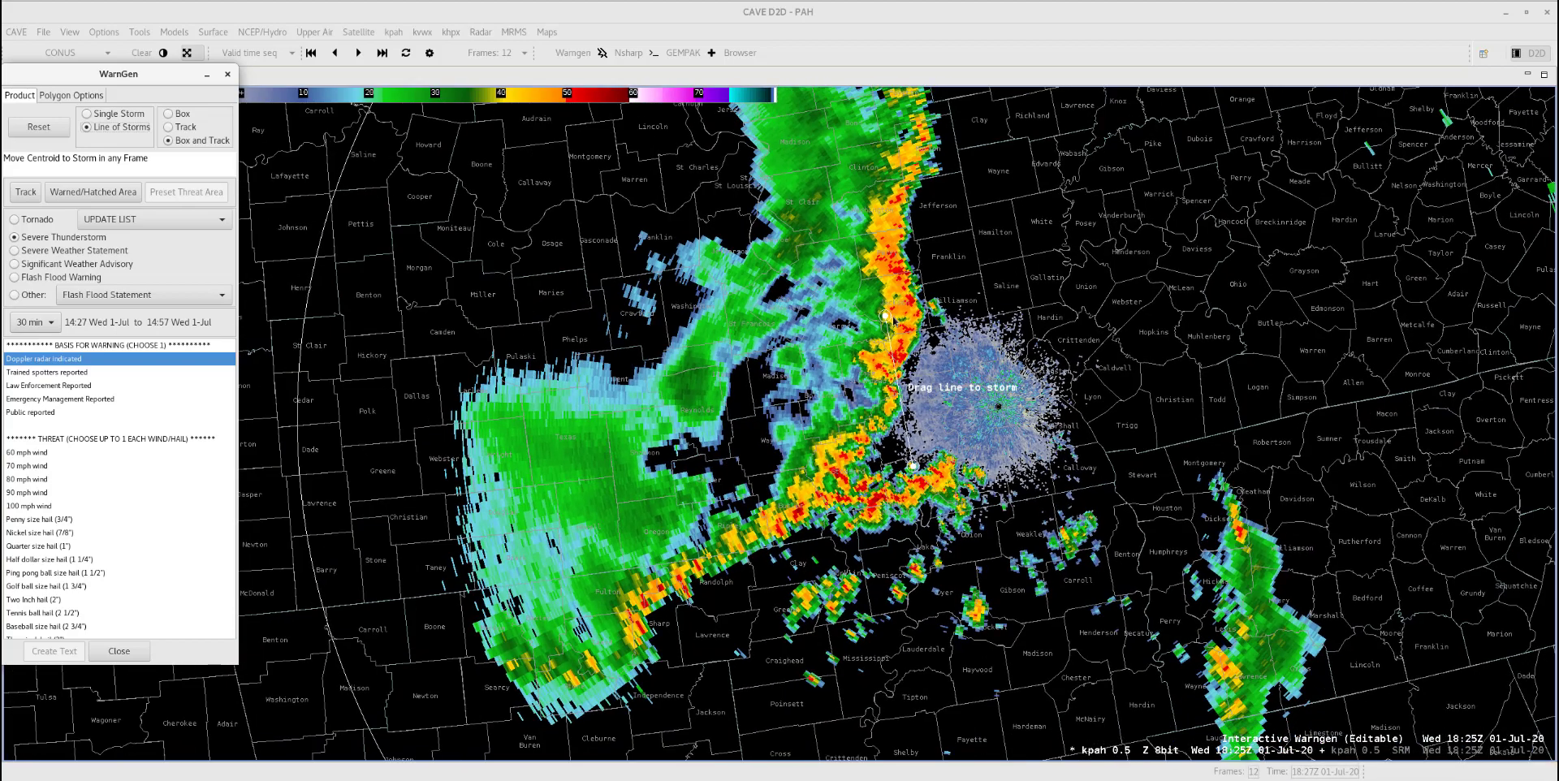
left_click_drag(884, 317, 882, 261)
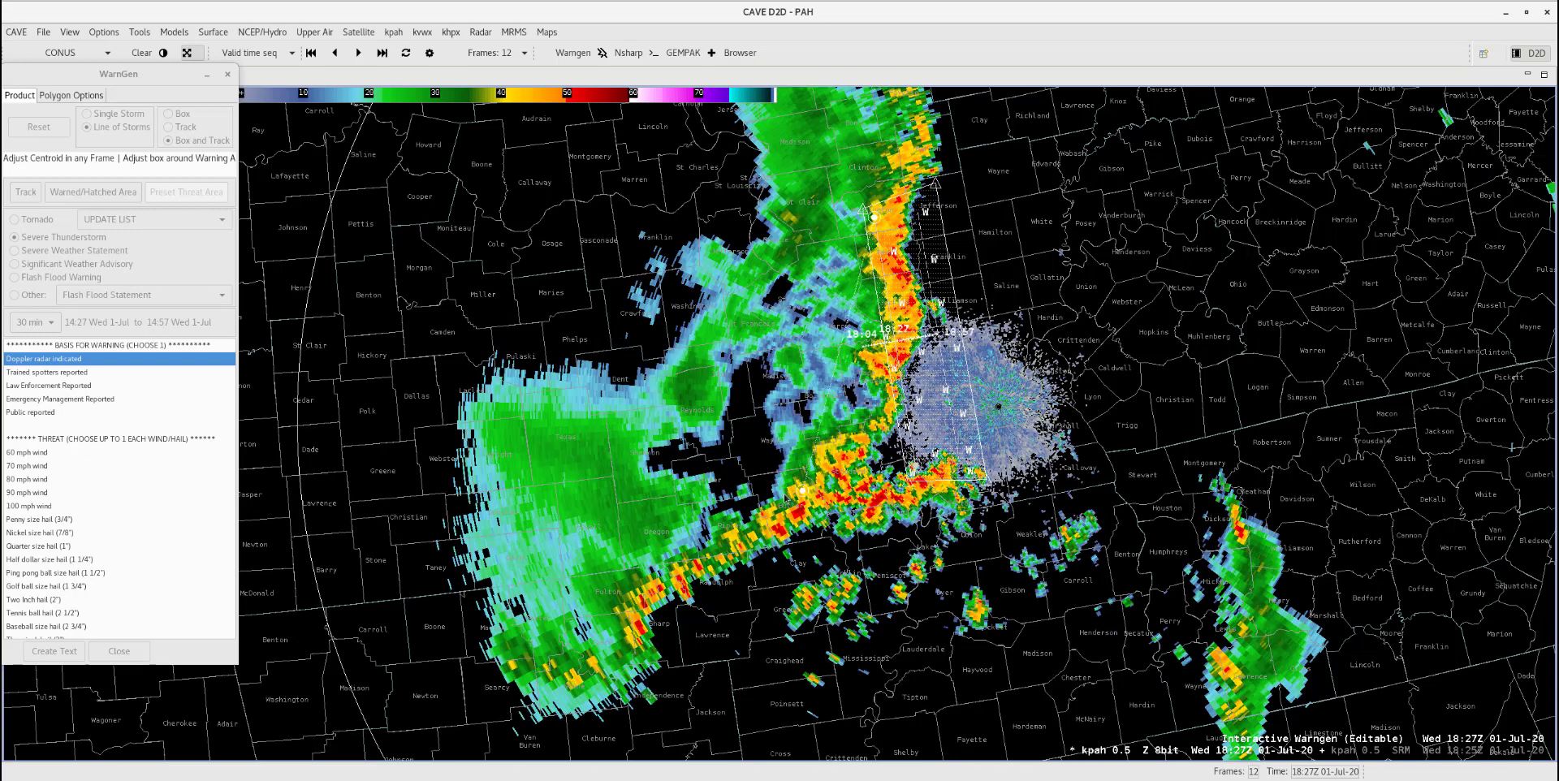
left_click_drag(888, 336, 836, 368)
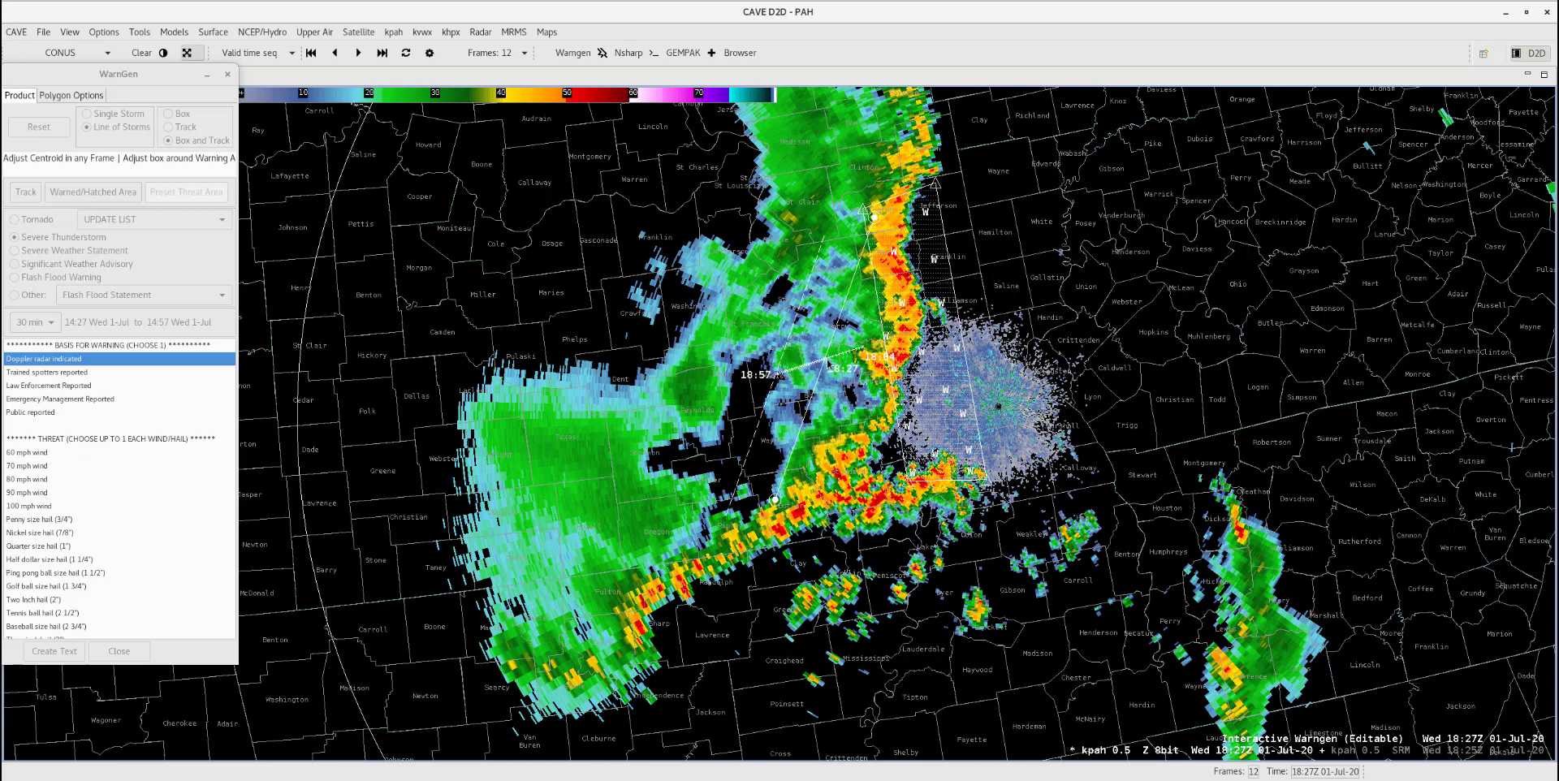
left_click_drag(829, 346, 874, 353)
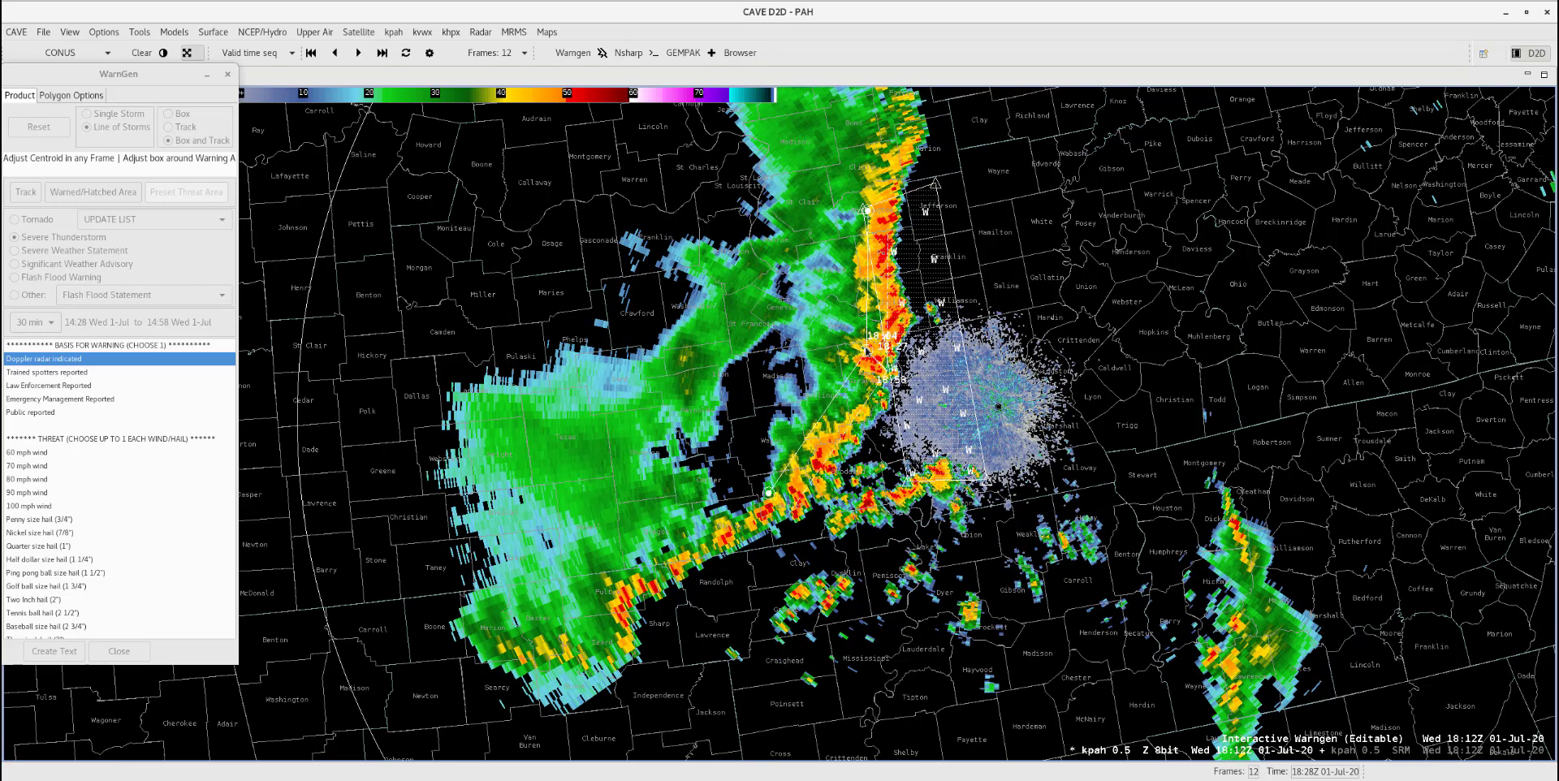
left_click_drag(865, 349, 842, 382)
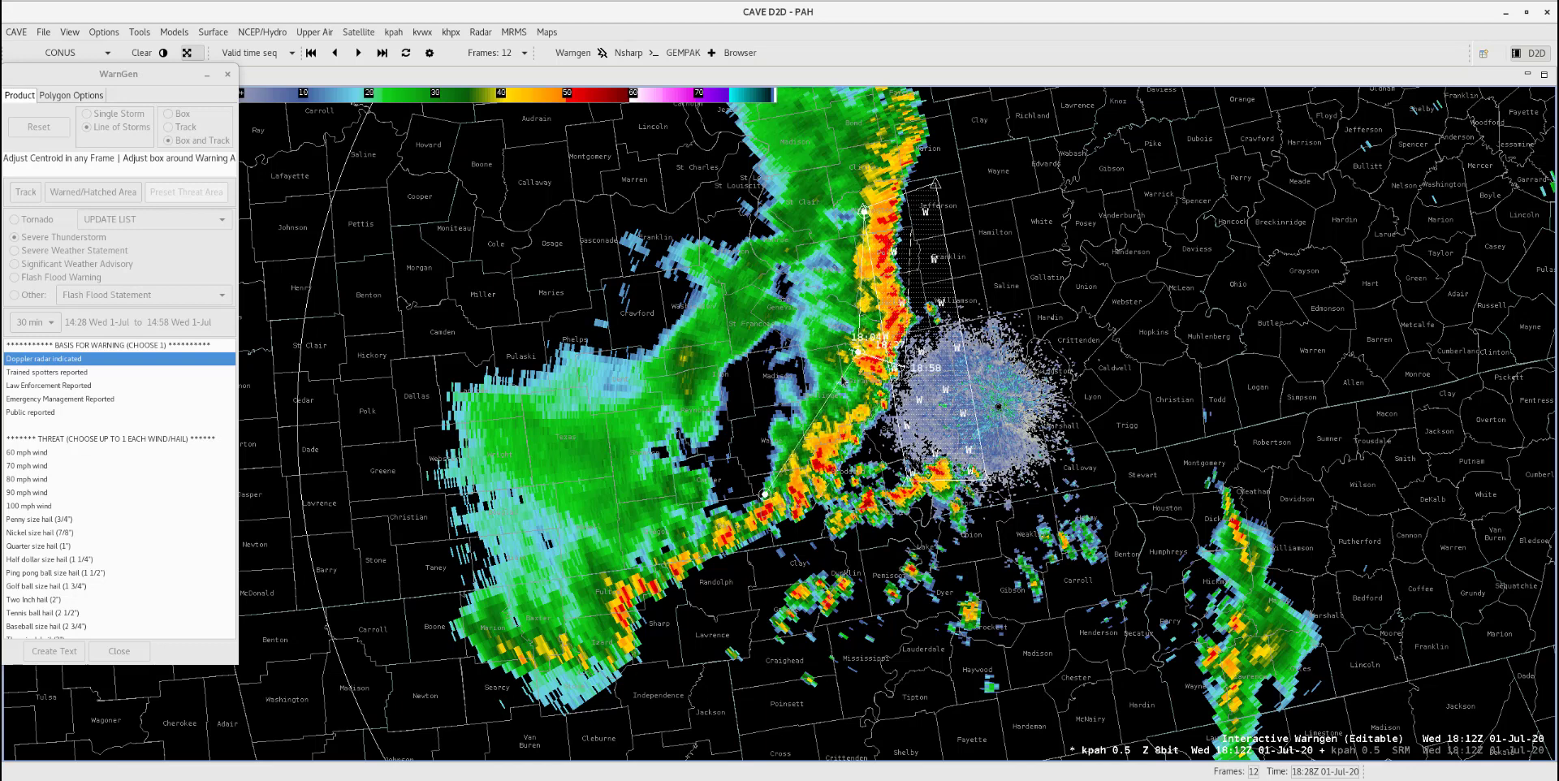
Set a 60 min duration, redraw from the track, choose 60 mph wind, and create the text with its header accepted
left_click(31, 195)
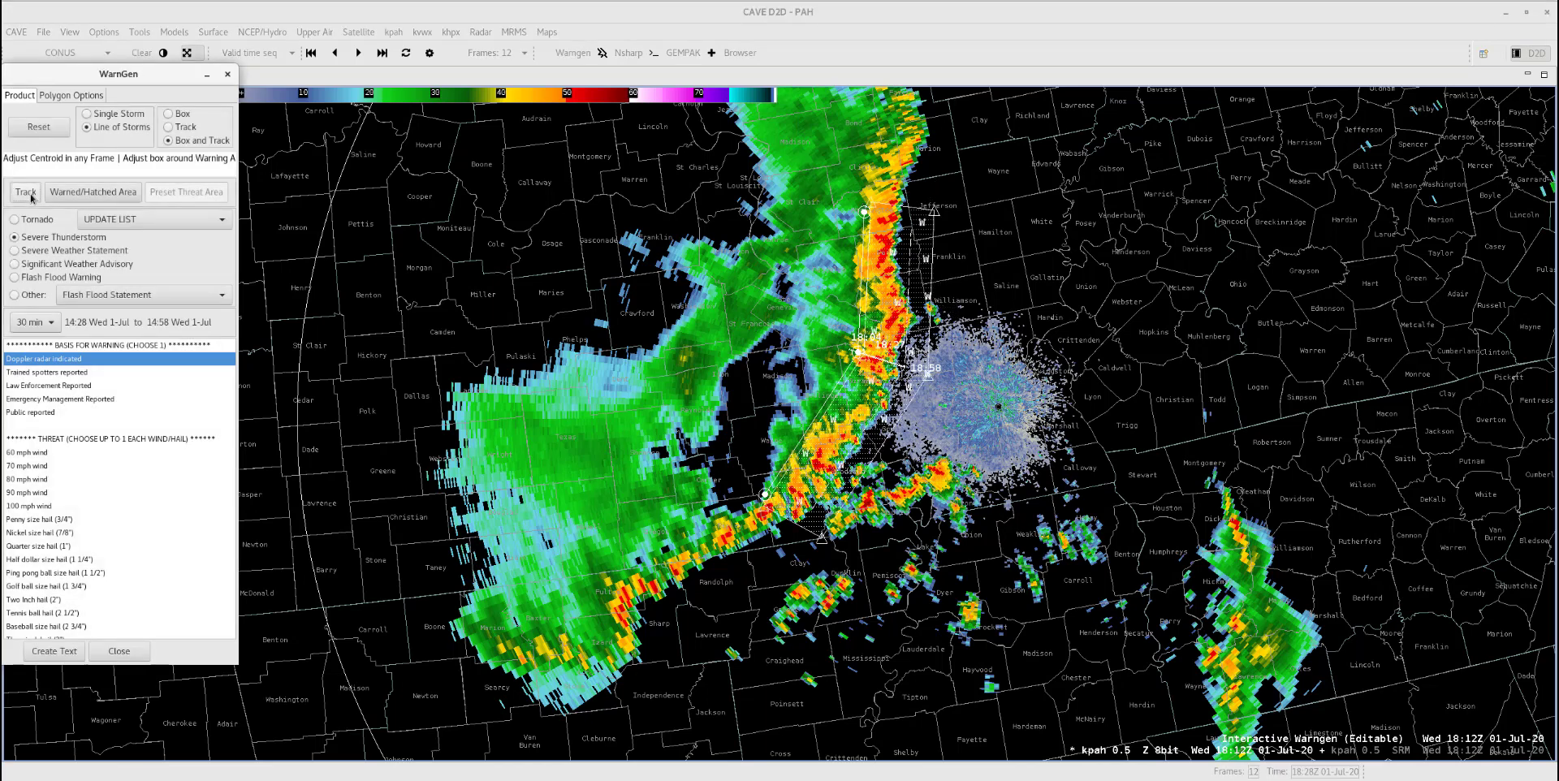
left_click(35, 322)
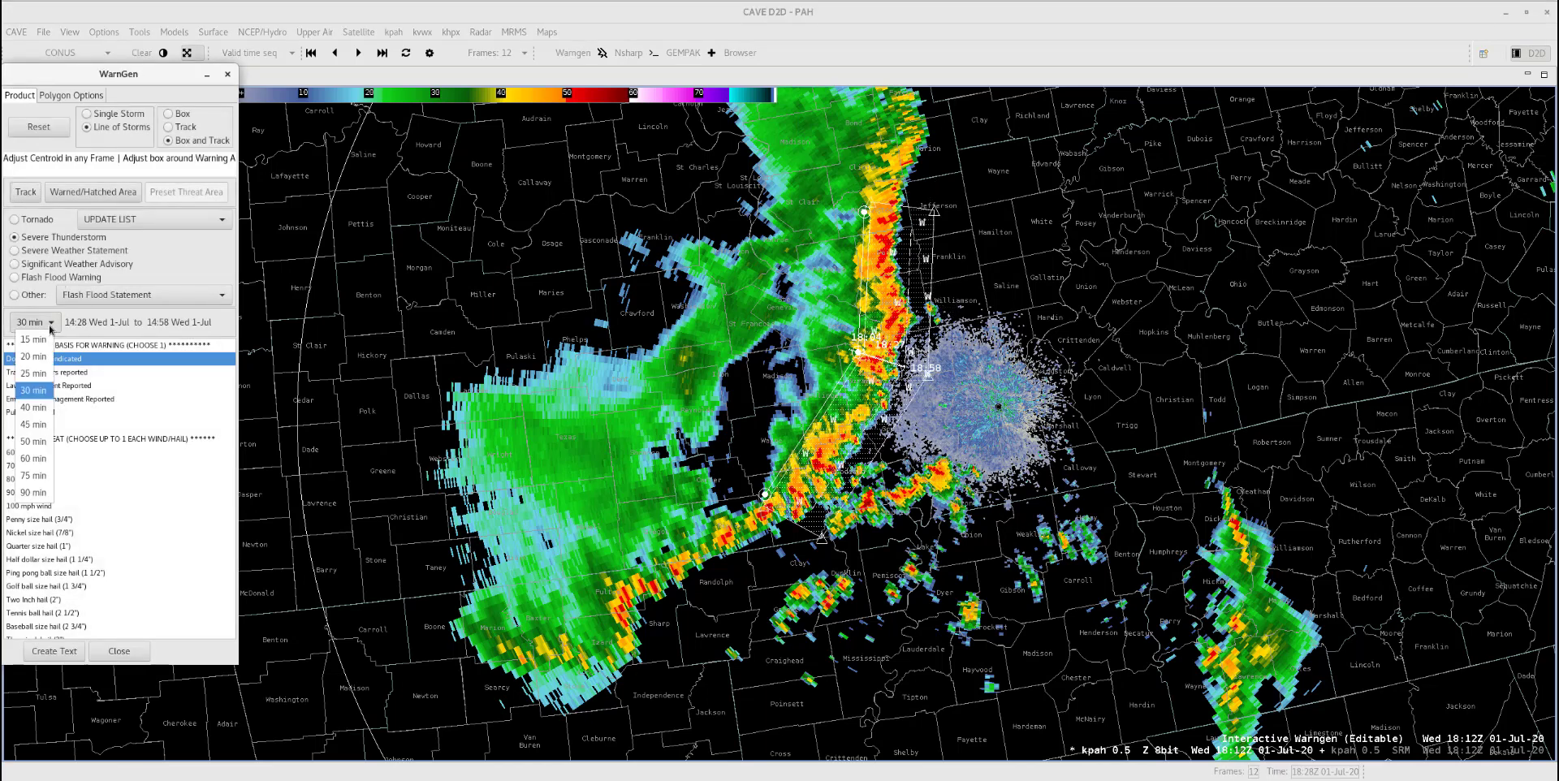
left_click(35, 458)
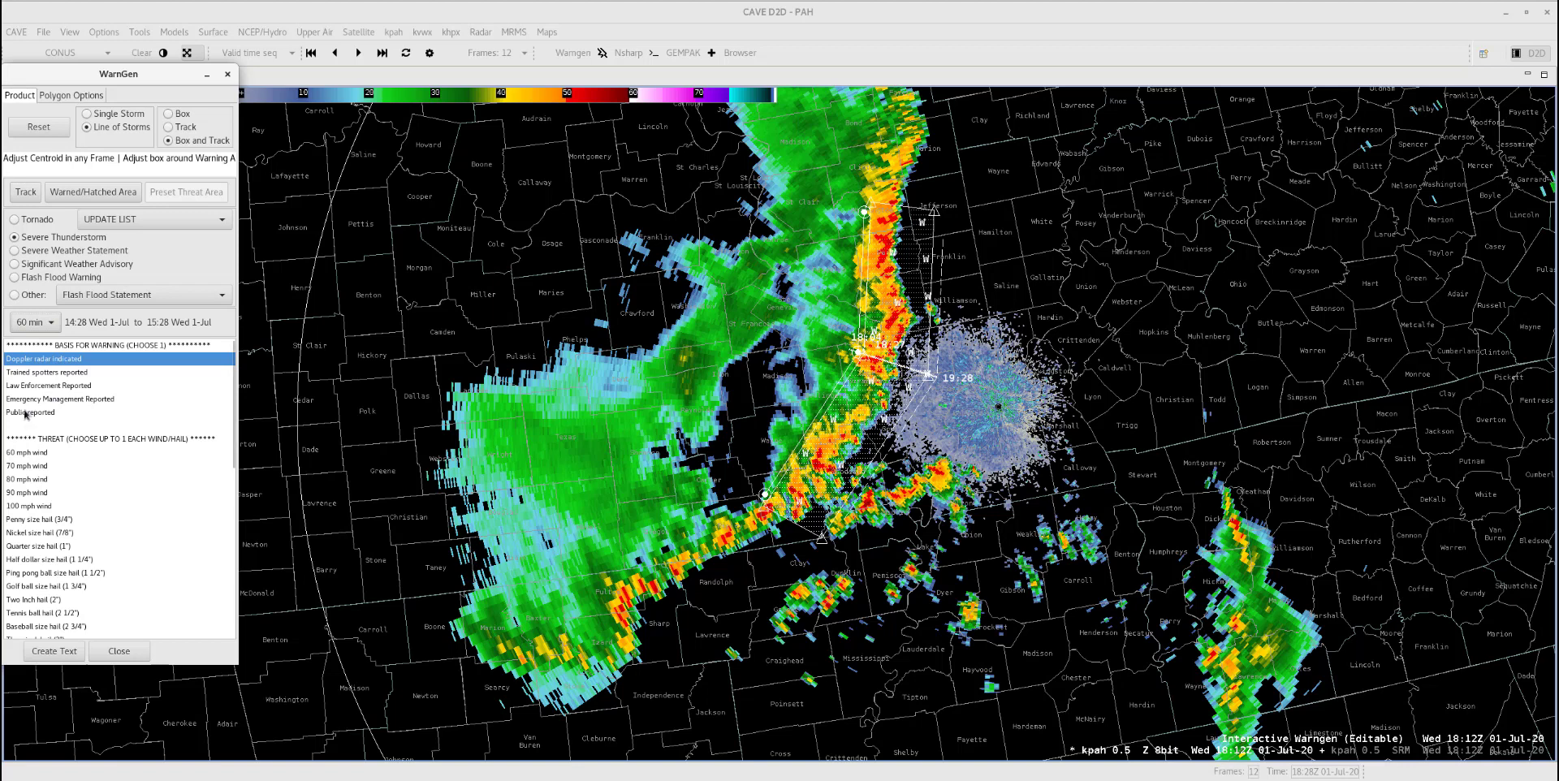
left_click(30, 192)
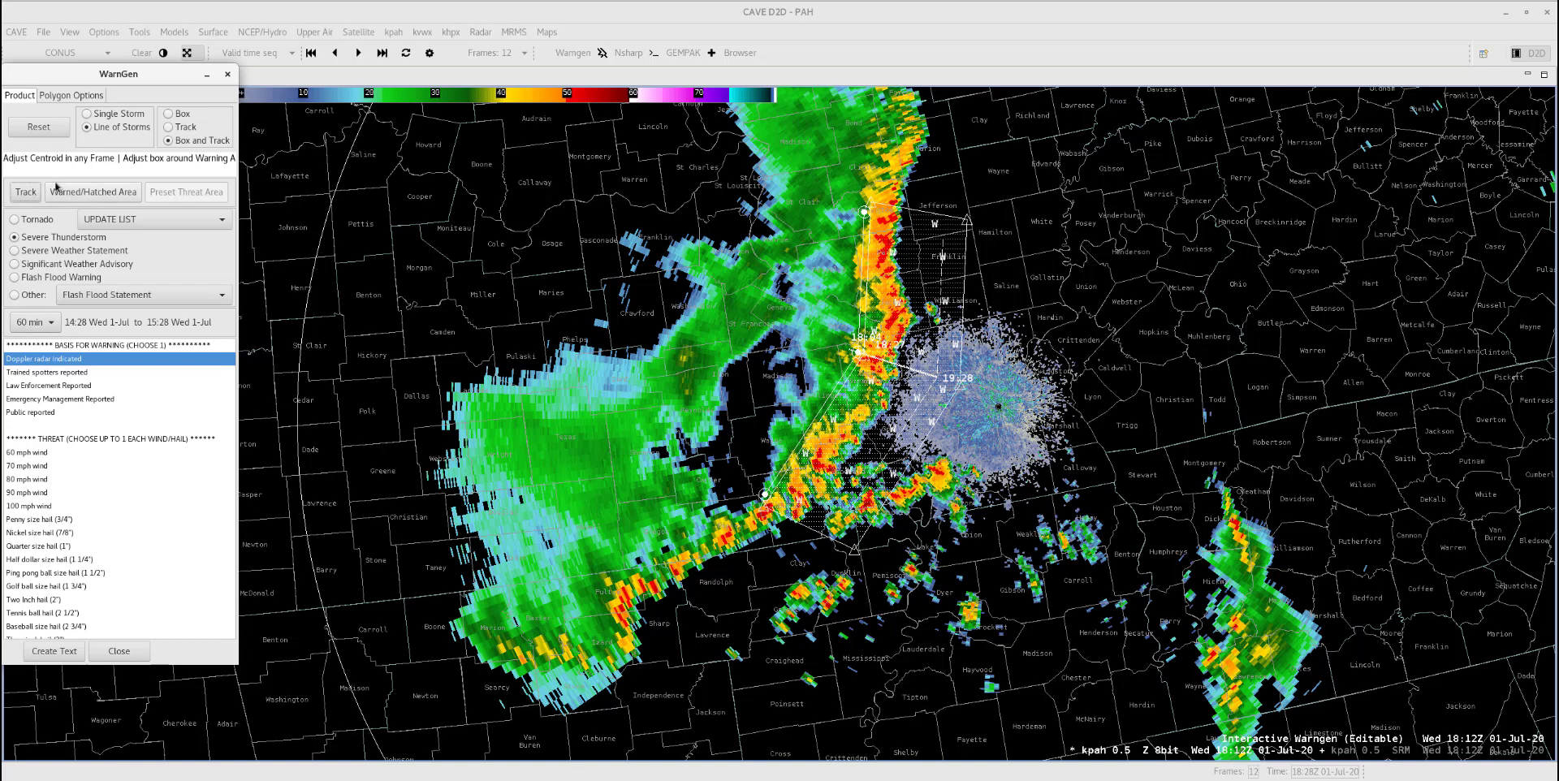
left_click(29, 457)
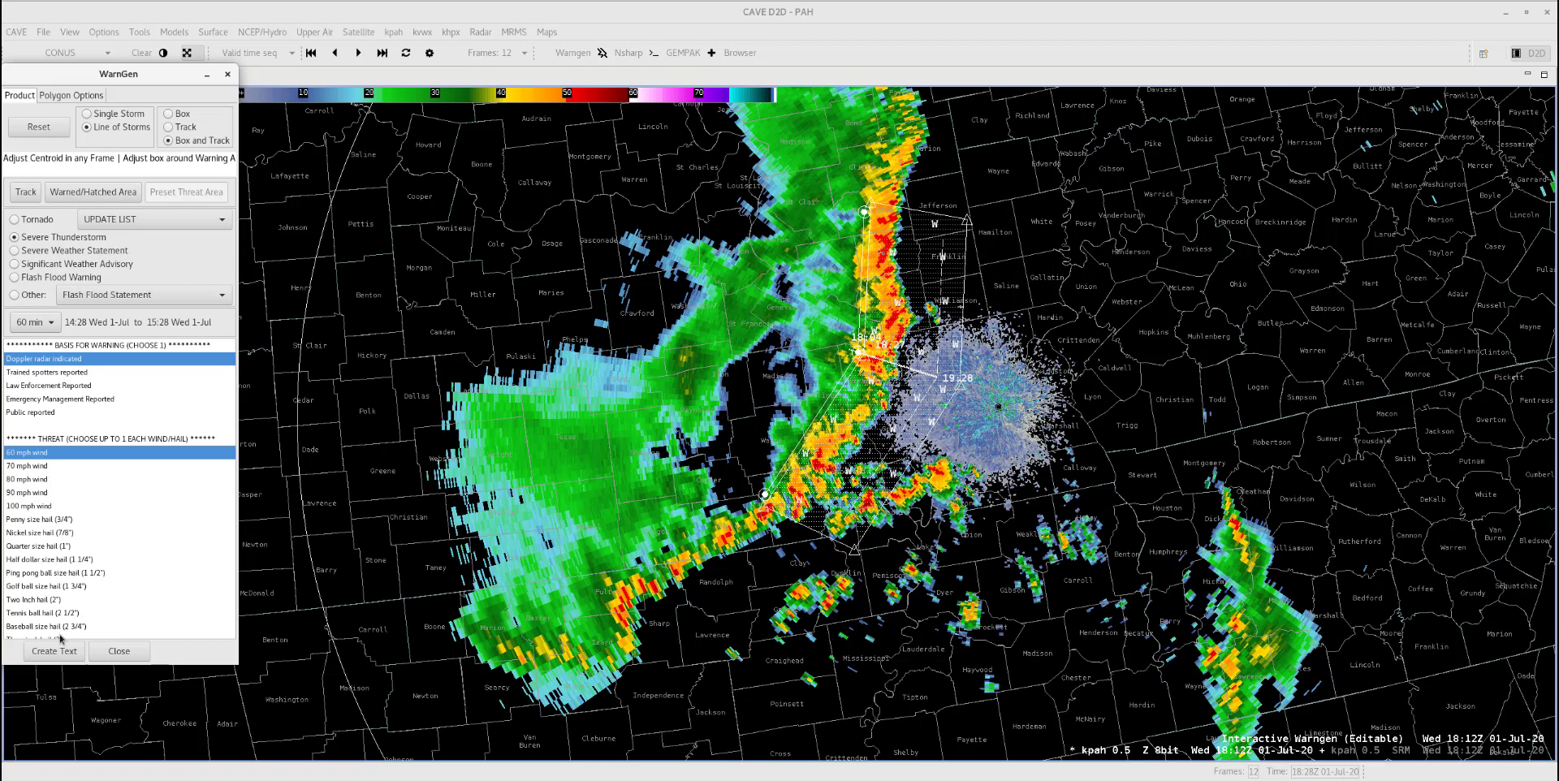
left_click(51, 651)
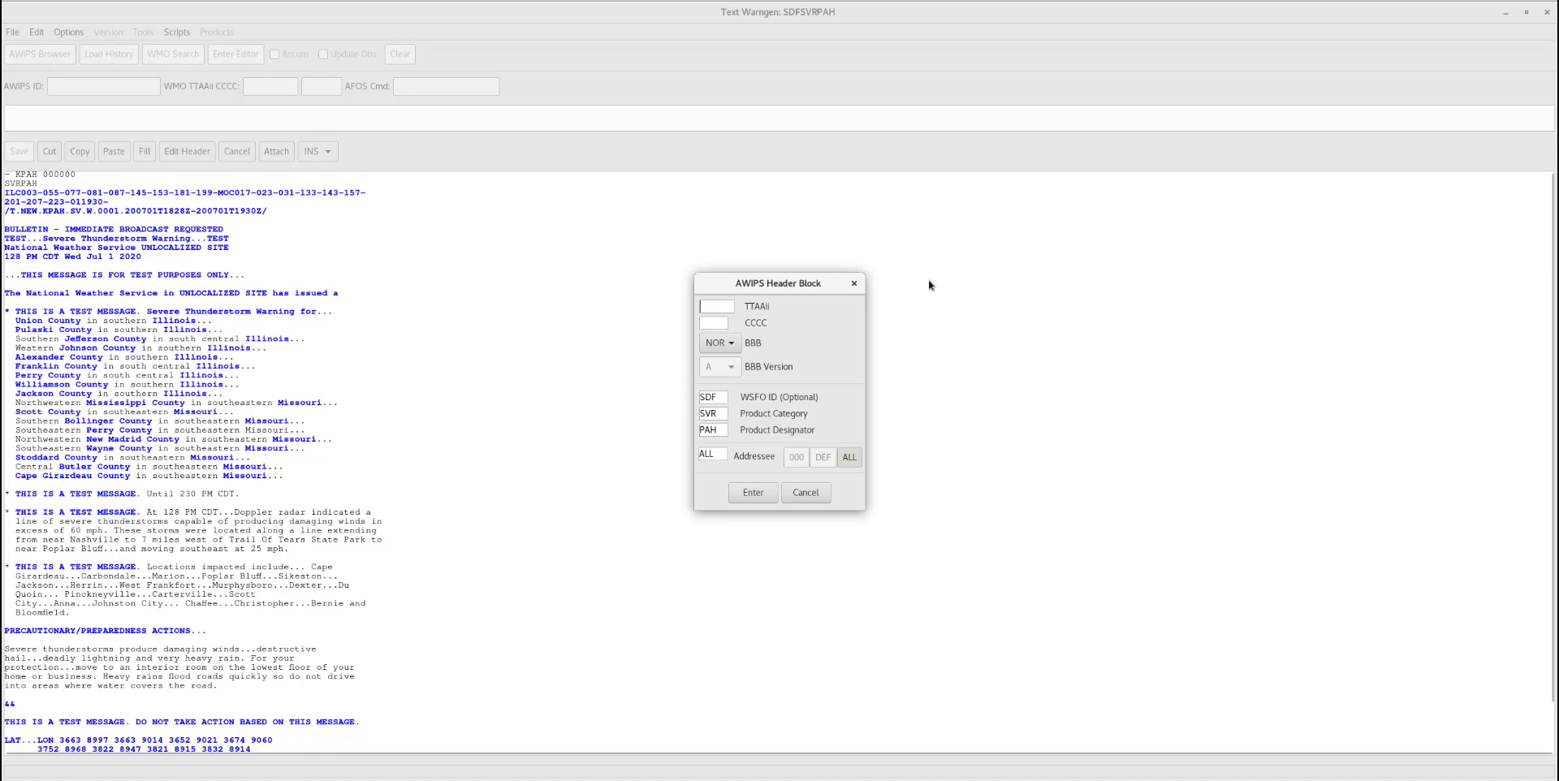
left_click(753, 492)
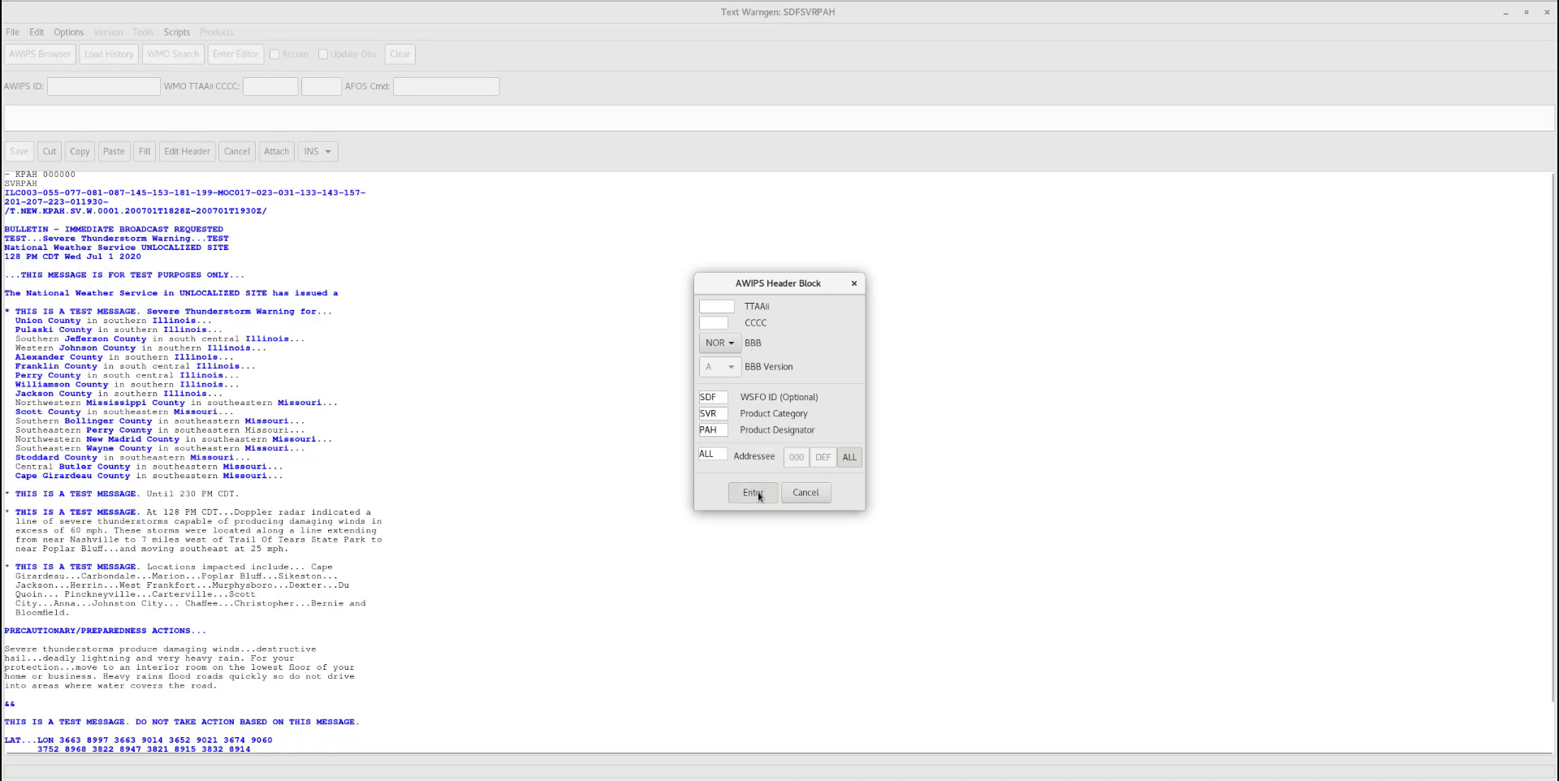